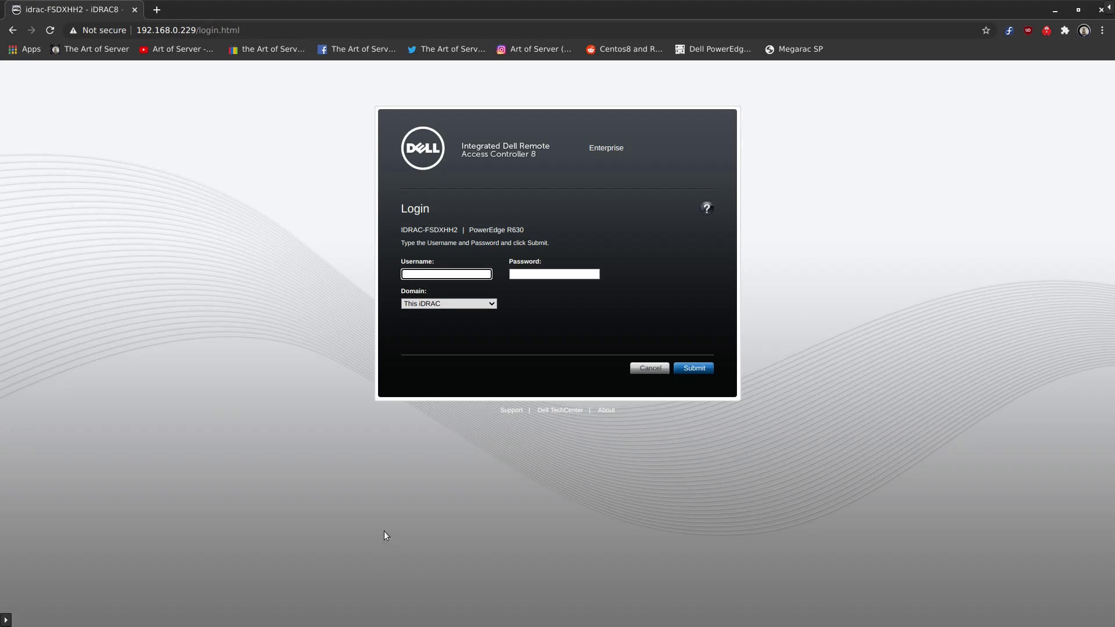
# - Sign in to the iDRAC8 web interface with the iDRAC username and password
pyautogui.write('root')
pyautogui.press('Tab')
pyautogui.write('calvin')
pyautogui.press('Return')
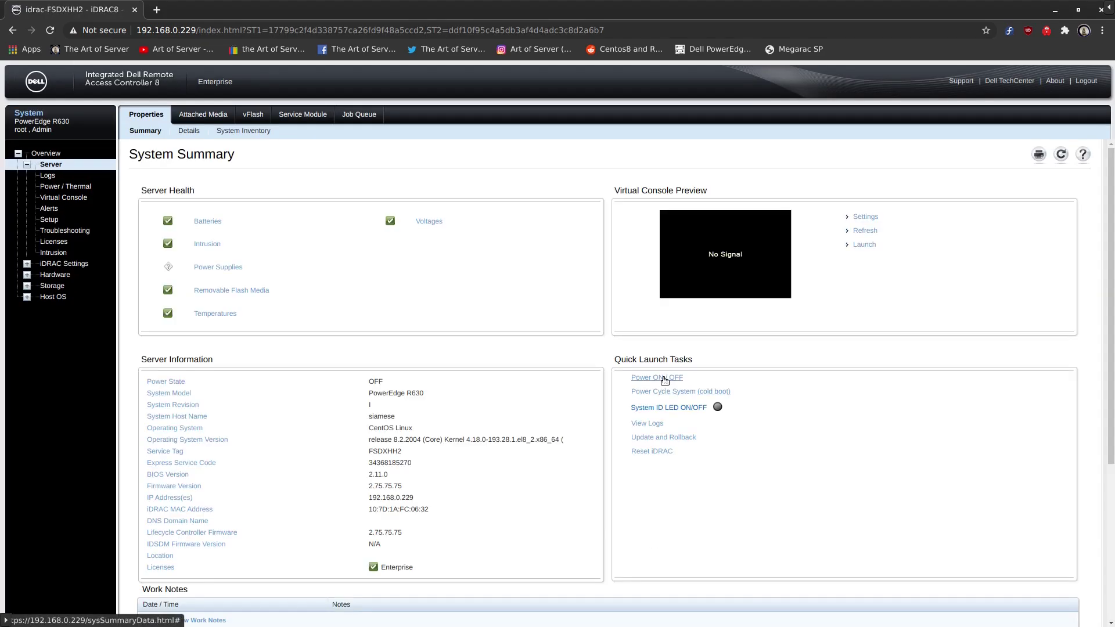
# - Power on the PowerEdge R630 and launch its HTML5 Virtual Console
pyautogui.click(665, 380)
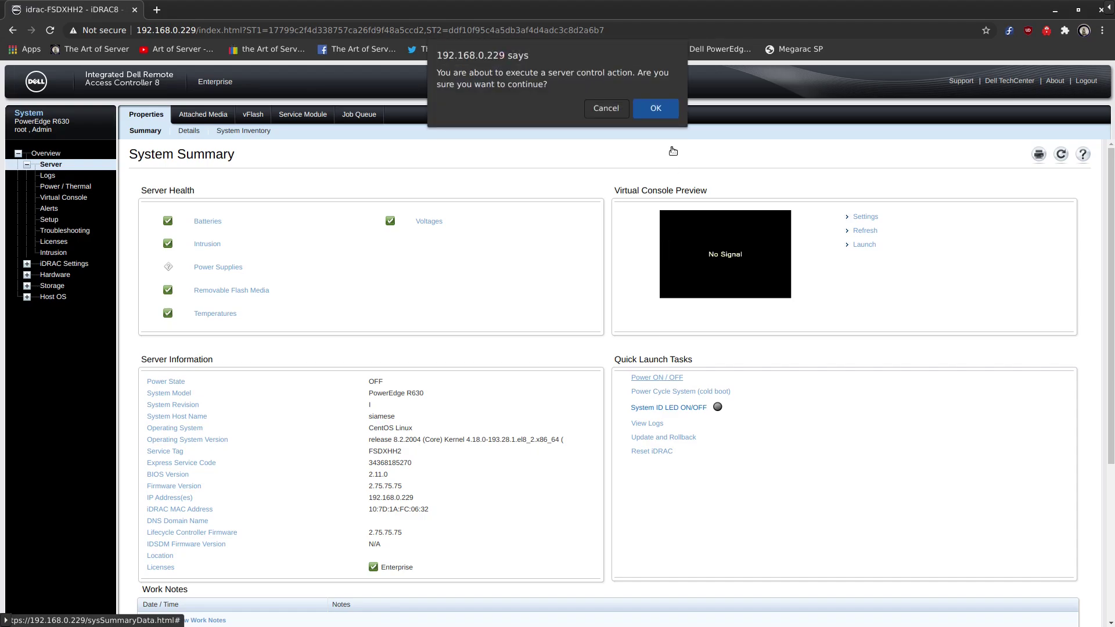
pyautogui.click(662, 115)
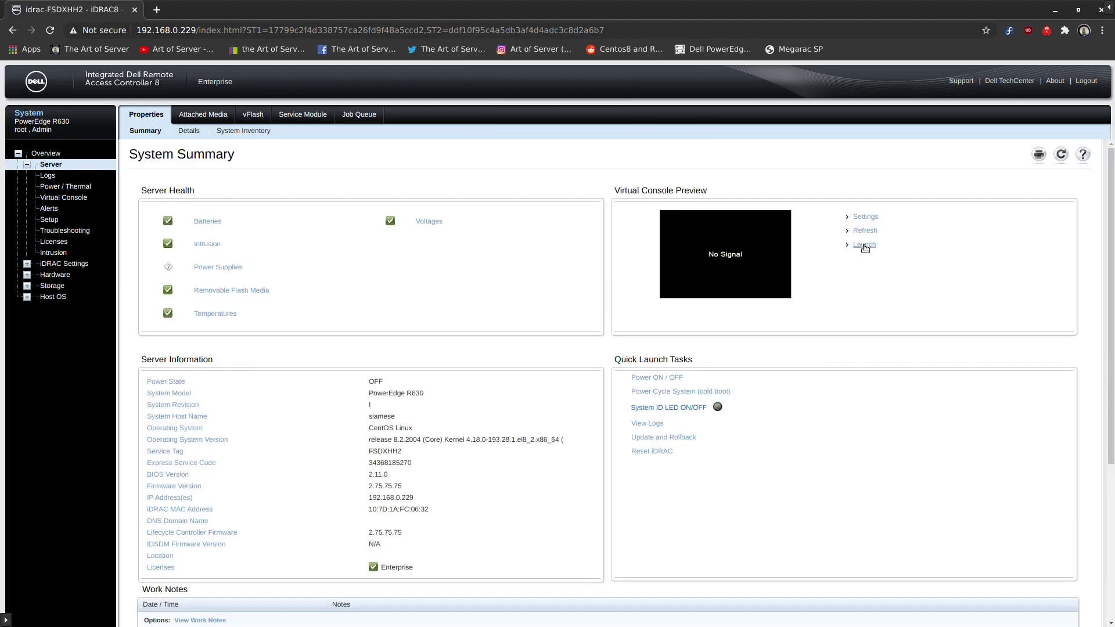
pyautogui.click(864, 244)
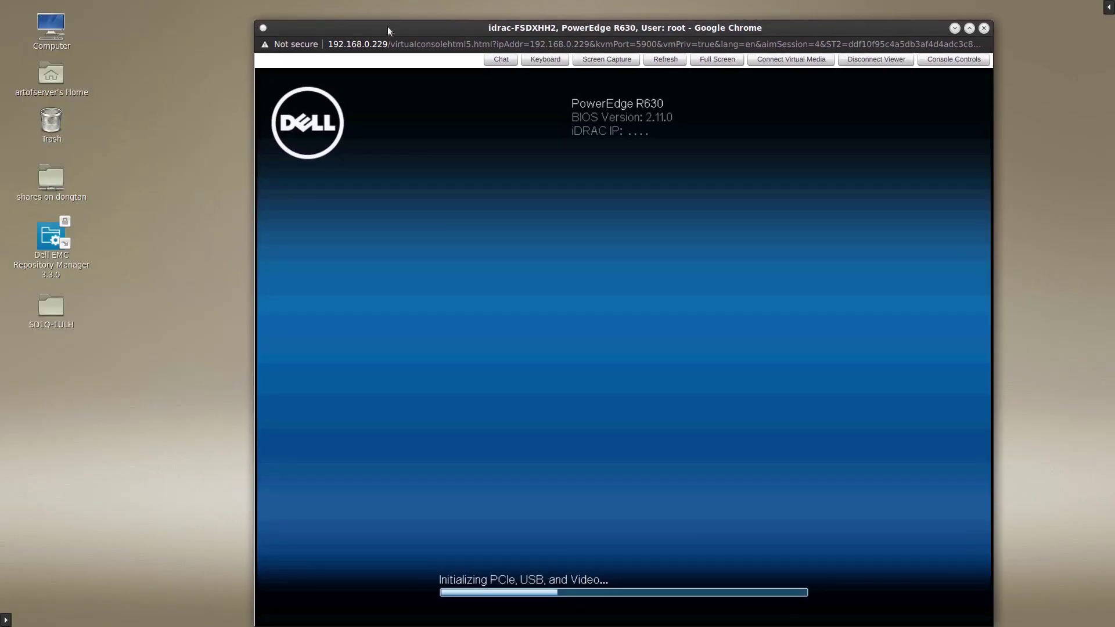
# - Use F11 Boot Manager's One-shot BIOS Boot Menu to boot from the front USB 2 Ultra USB 3.0 disk
pyautogui.moveTo(388, 26); pyautogui.dragTo(289, 21)
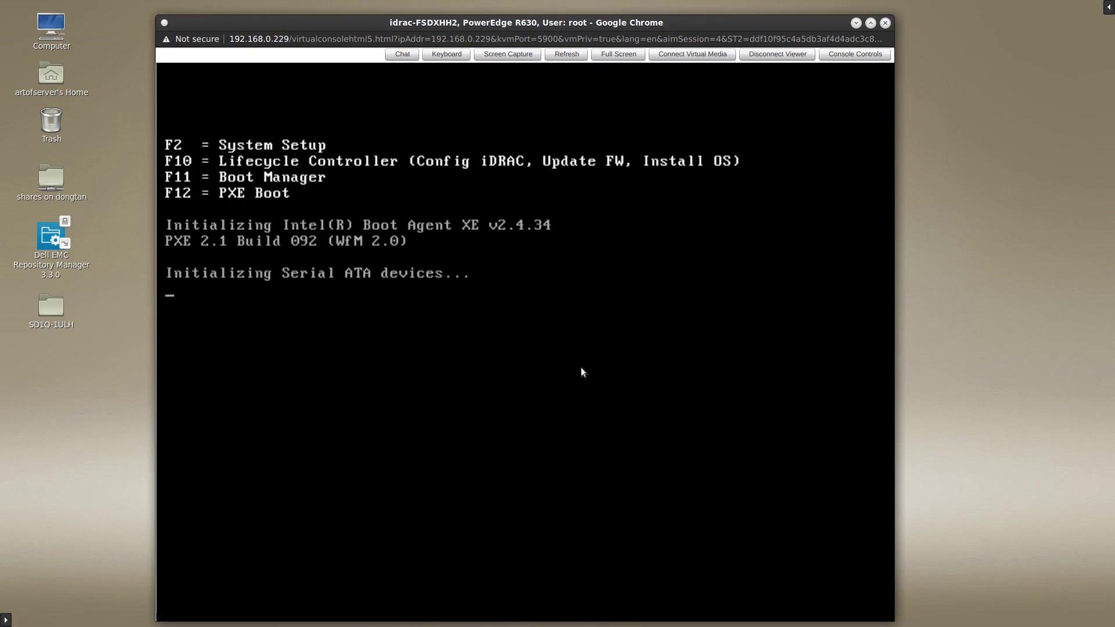
pyautogui.press('F11')
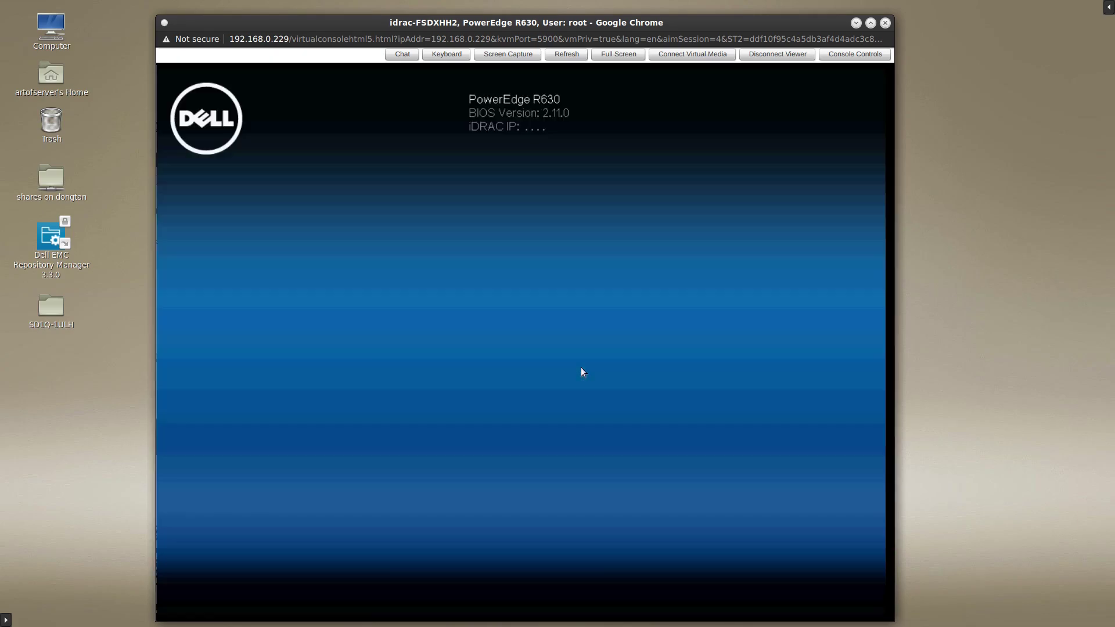
pyautogui.press('F11')
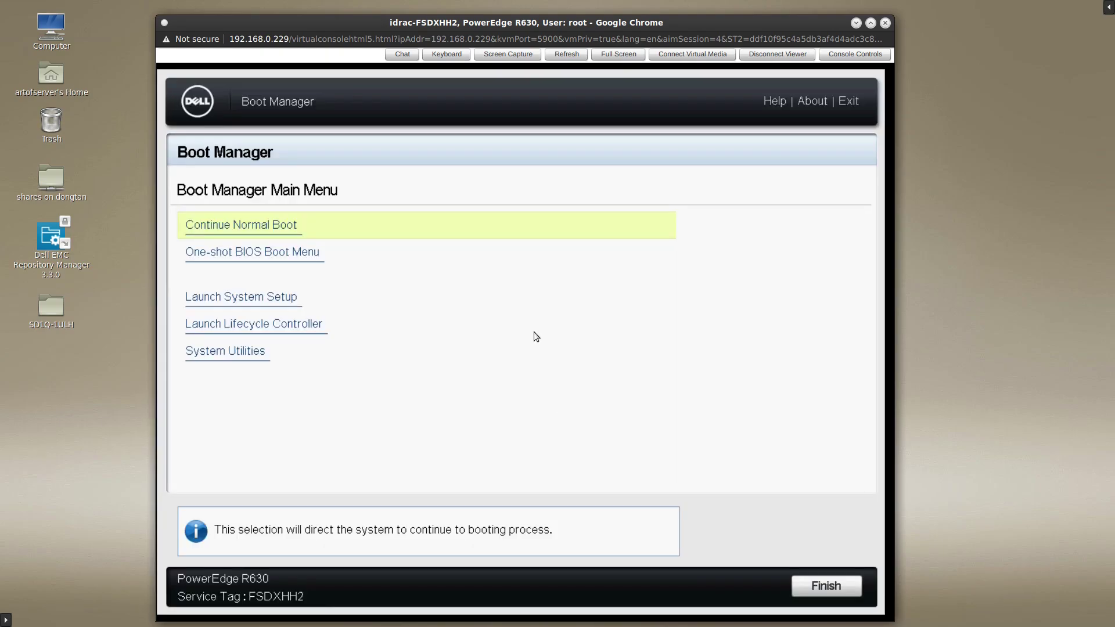
pyautogui.click(262, 255)
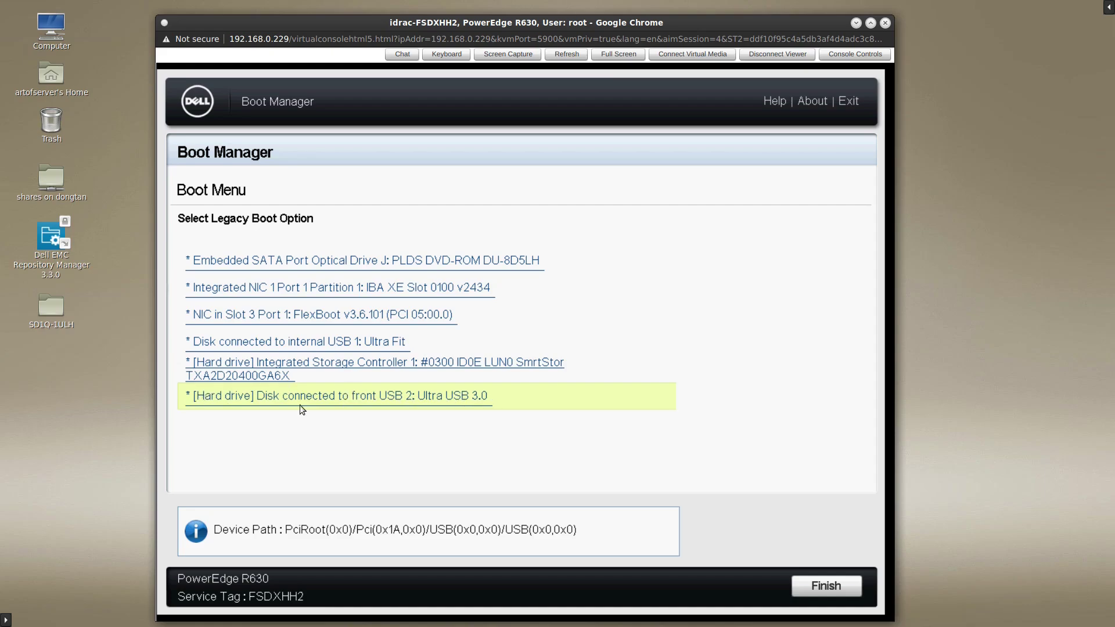
pyautogui.click(332, 400)
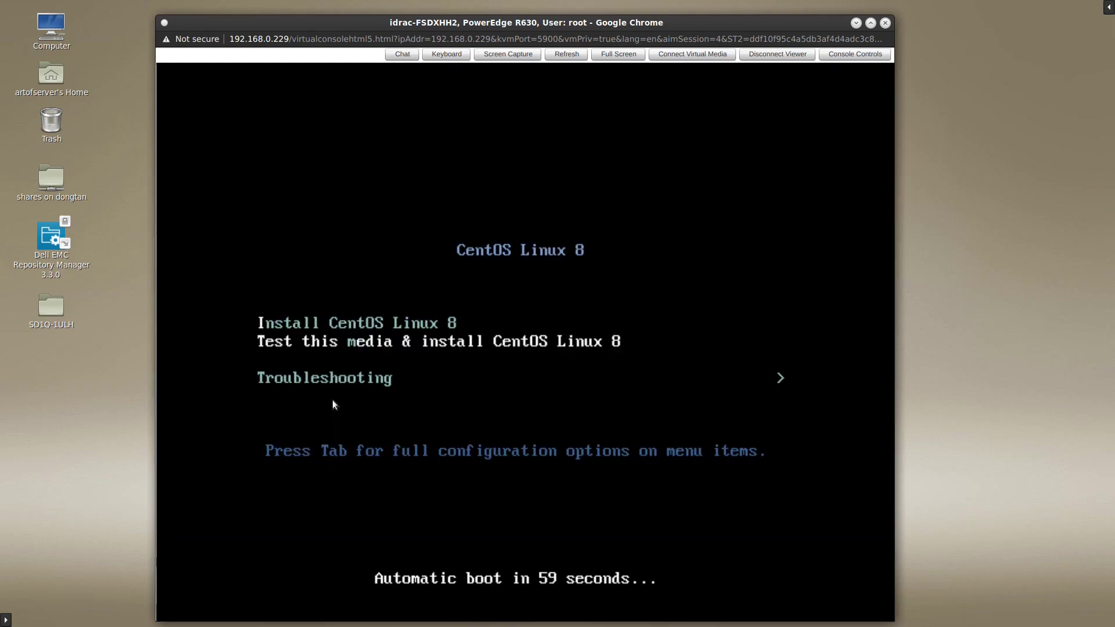
# - Start the plain 'Install CentOS Linux 8' boot entry, skipping the media test
pyautogui.press('Up')
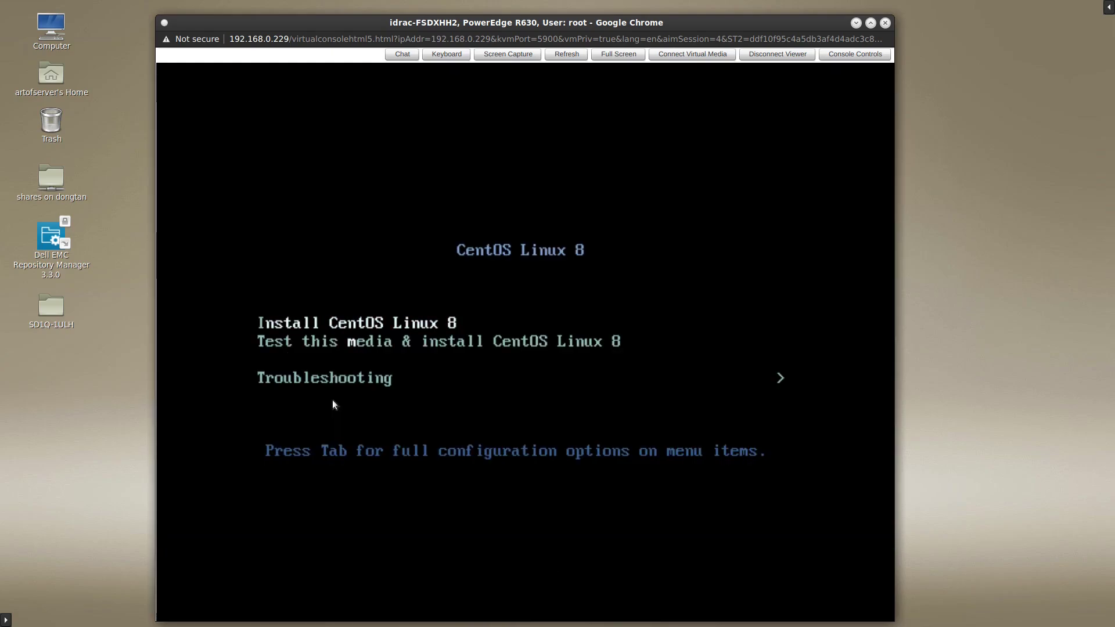
pyautogui.press('Down')
pyautogui.press('Up')
pyautogui.press('Down')
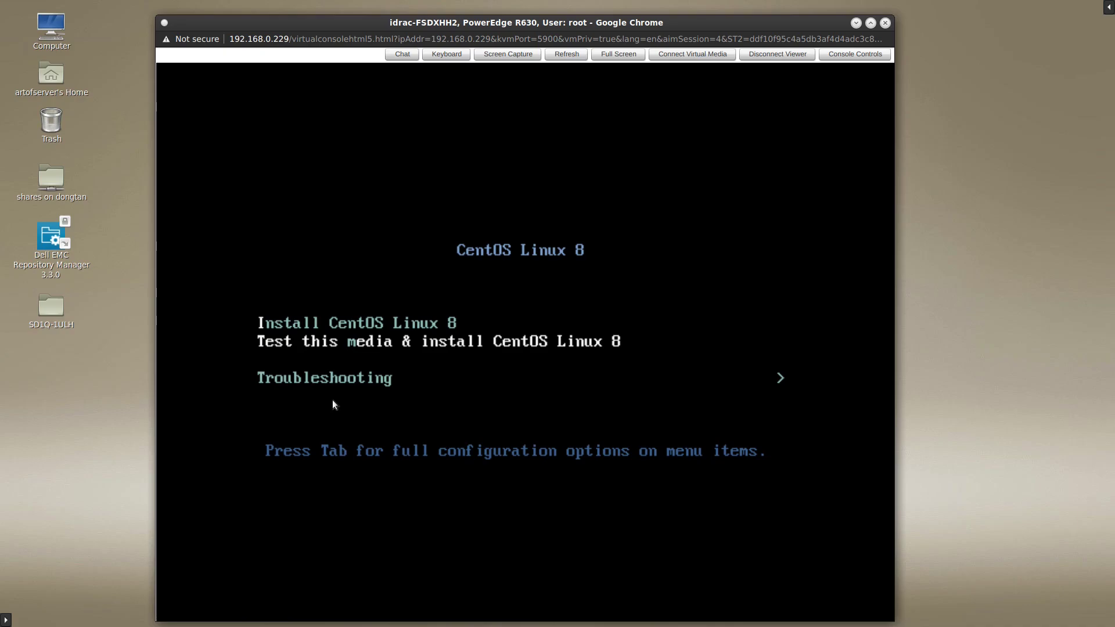
pyautogui.press('Up')
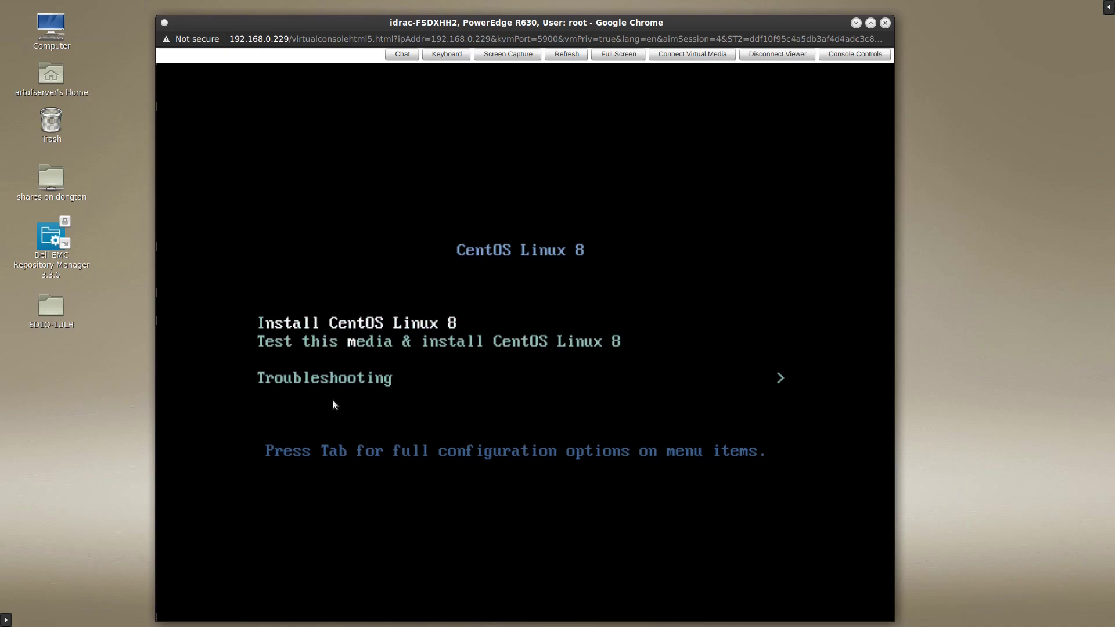
pyautogui.press('Return')
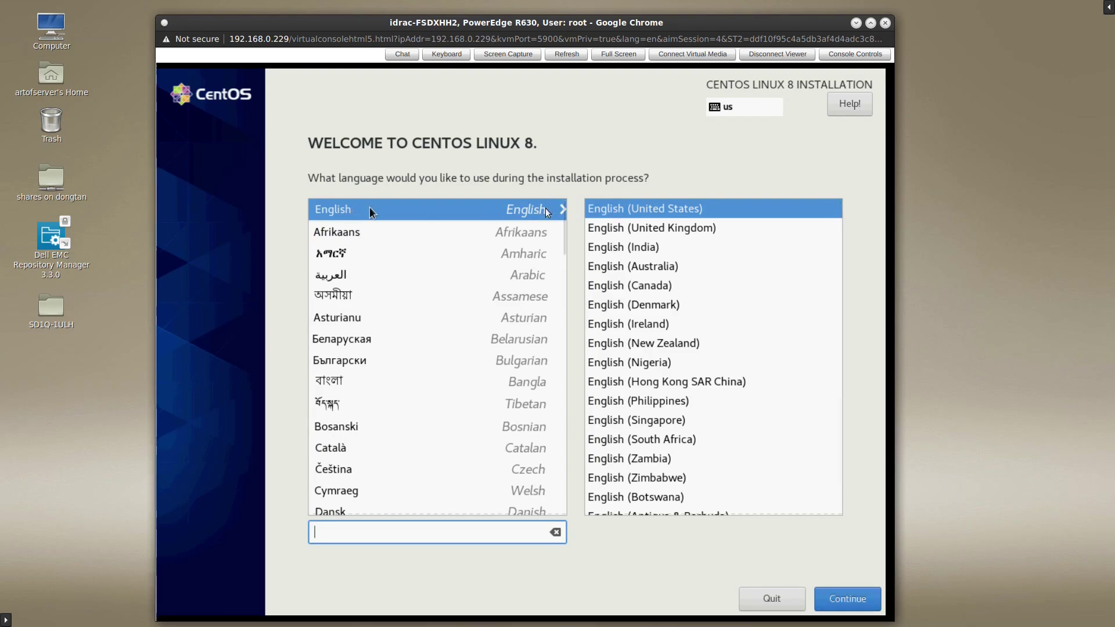
# - Continue with English (United States) and choose Los Angeles as the time zone
pyautogui.click(845, 599)
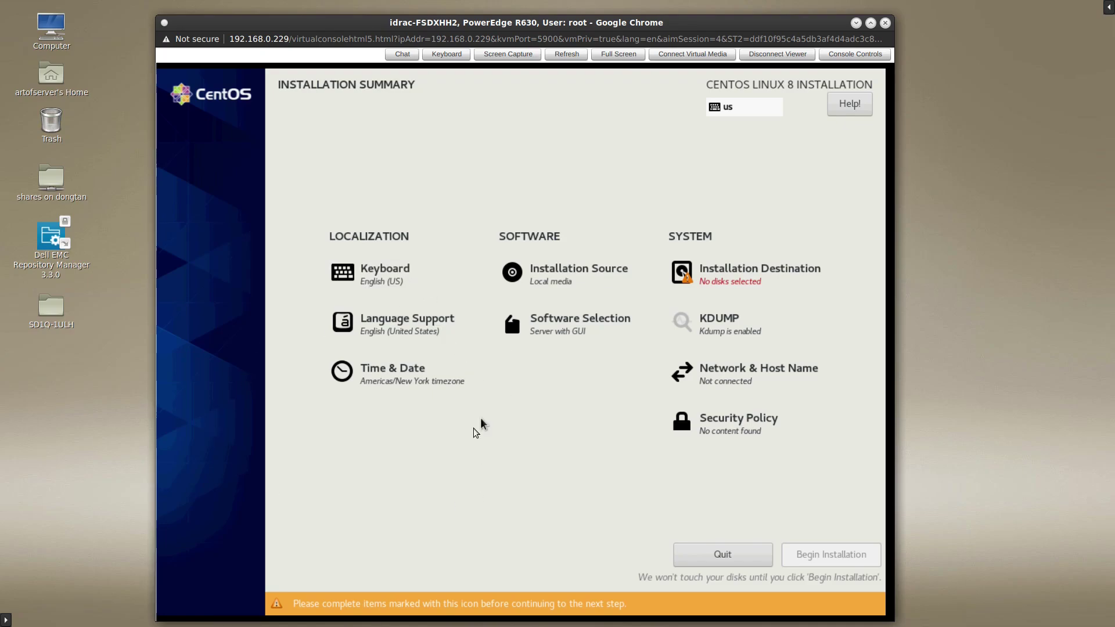
pyautogui.click(388, 376)
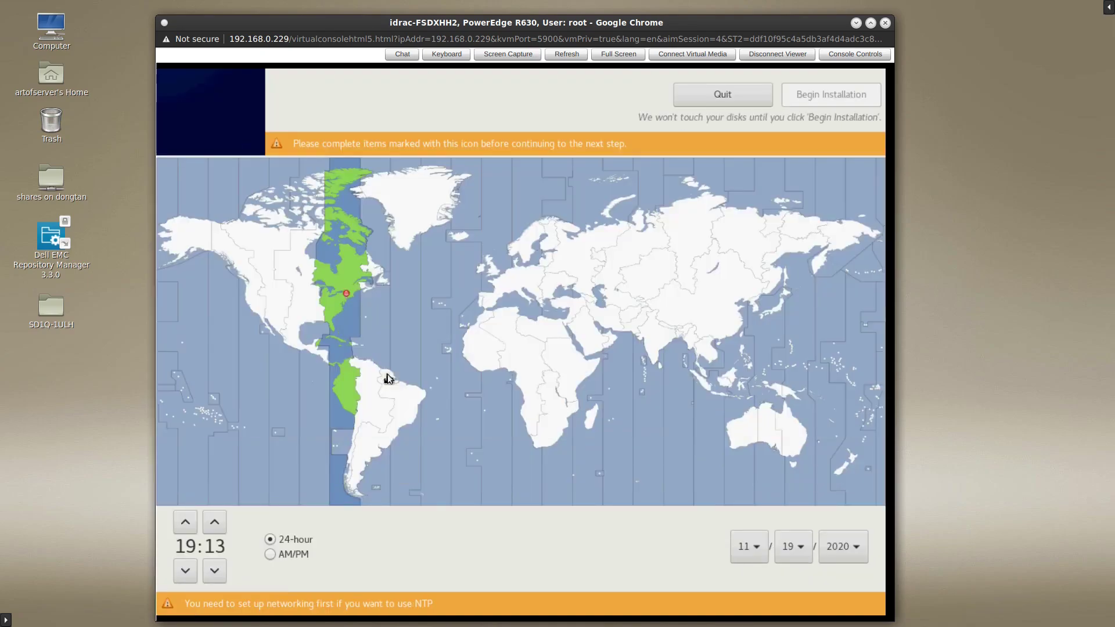
pyautogui.click(254, 307)
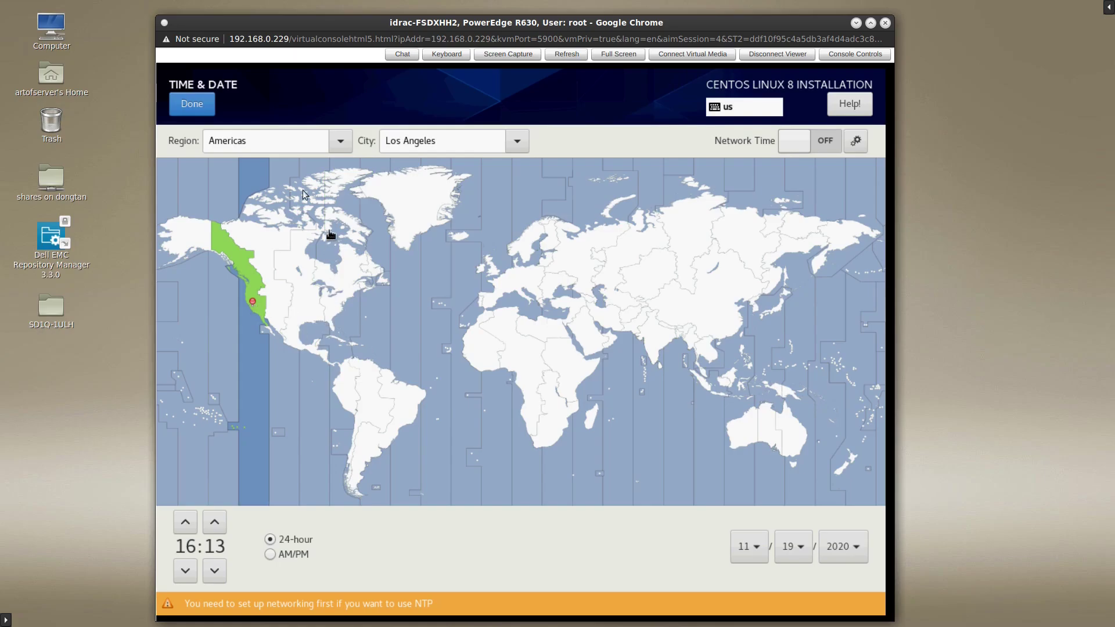
pyautogui.click(174, 110)
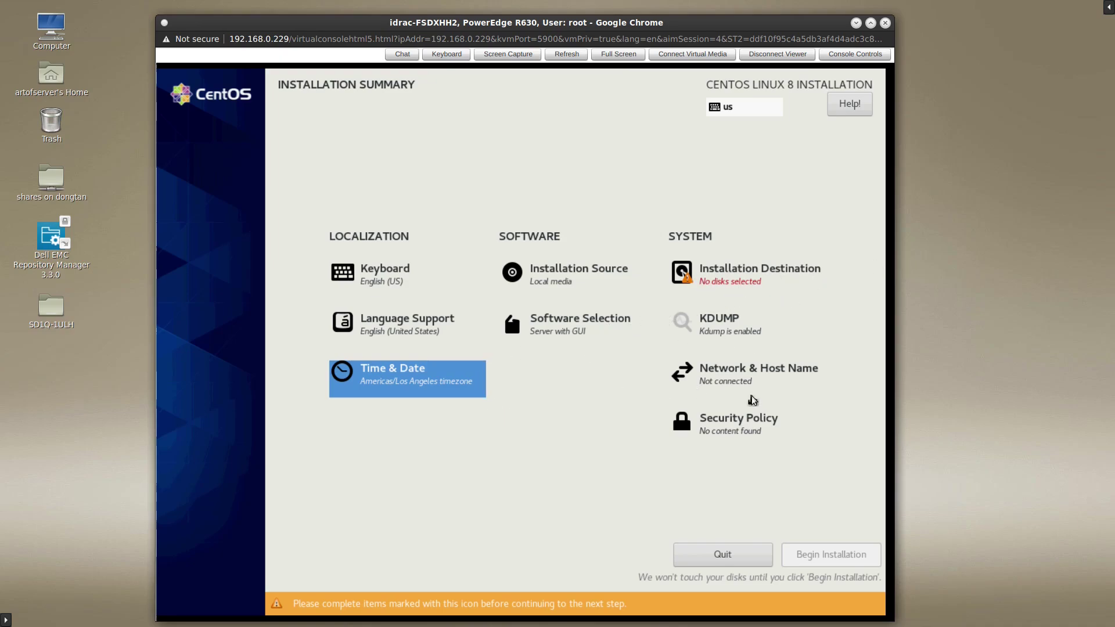
# - Choose Minimal Install instead of Server with GUI in Software Selection
pyautogui.click(537, 326)
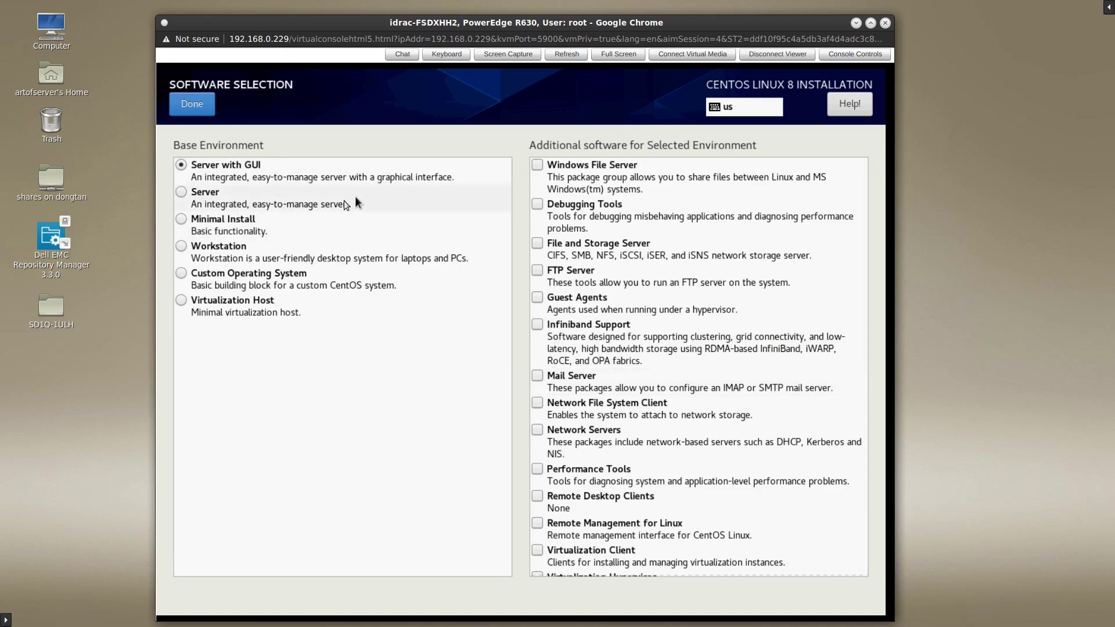
pyautogui.click(183, 221)
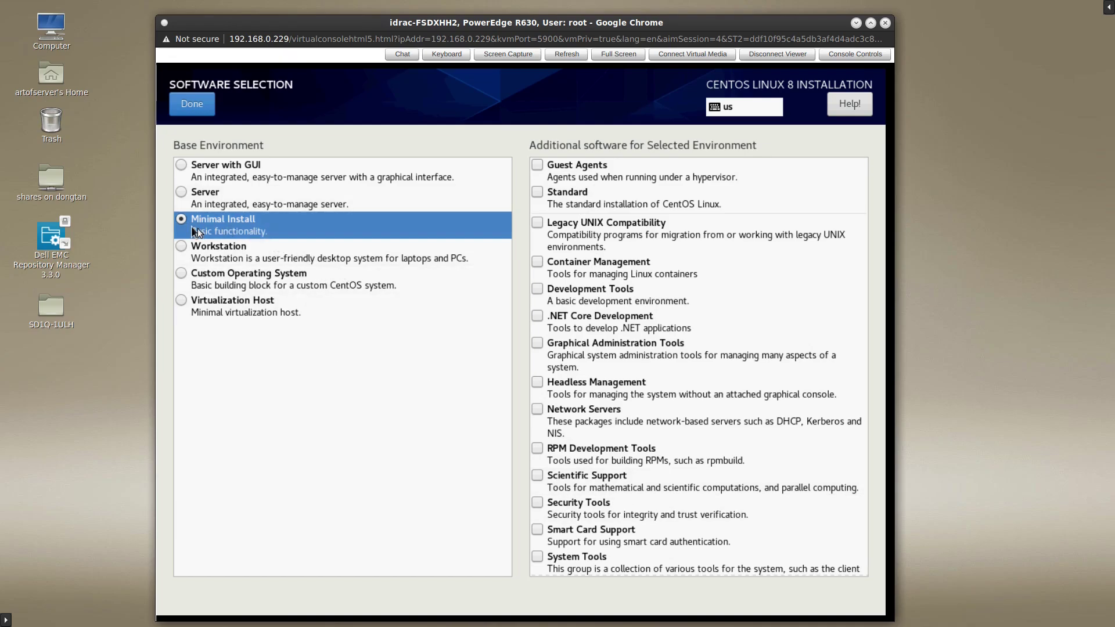
pyautogui.click(203, 106)
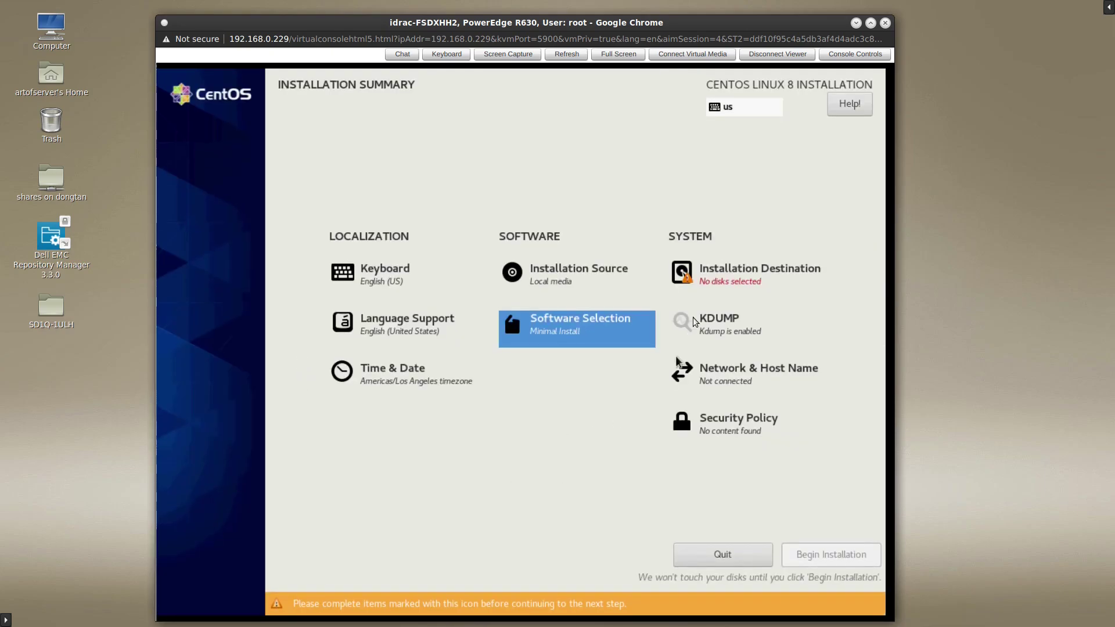
# - Select the 28.64 GiB SanDisk Ultra Fit with Custom partitioning and auto-create /boot, / and swap
pyautogui.click(737, 271)
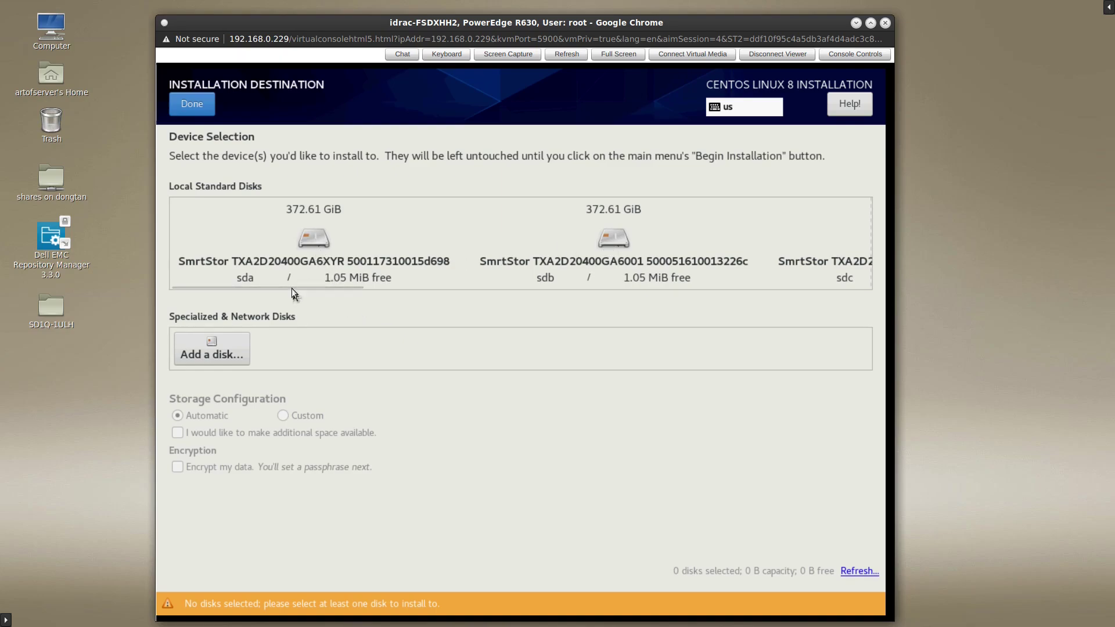
pyautogui.moveTo(290, 286); pyautogui.dragTo(812, 281)
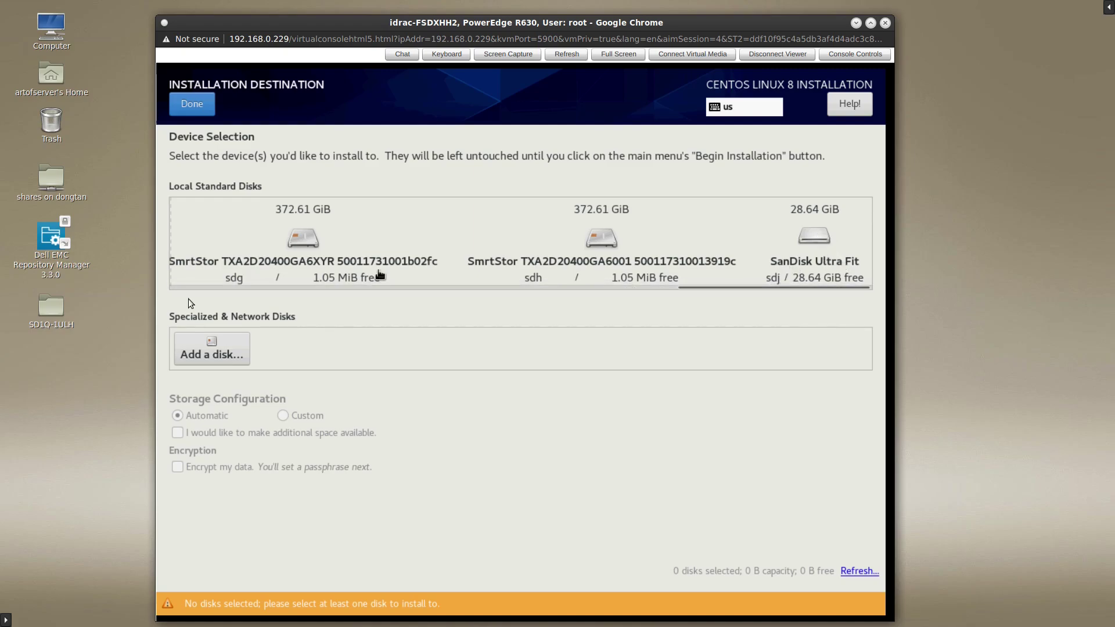
pyautogui.click(820, 243)
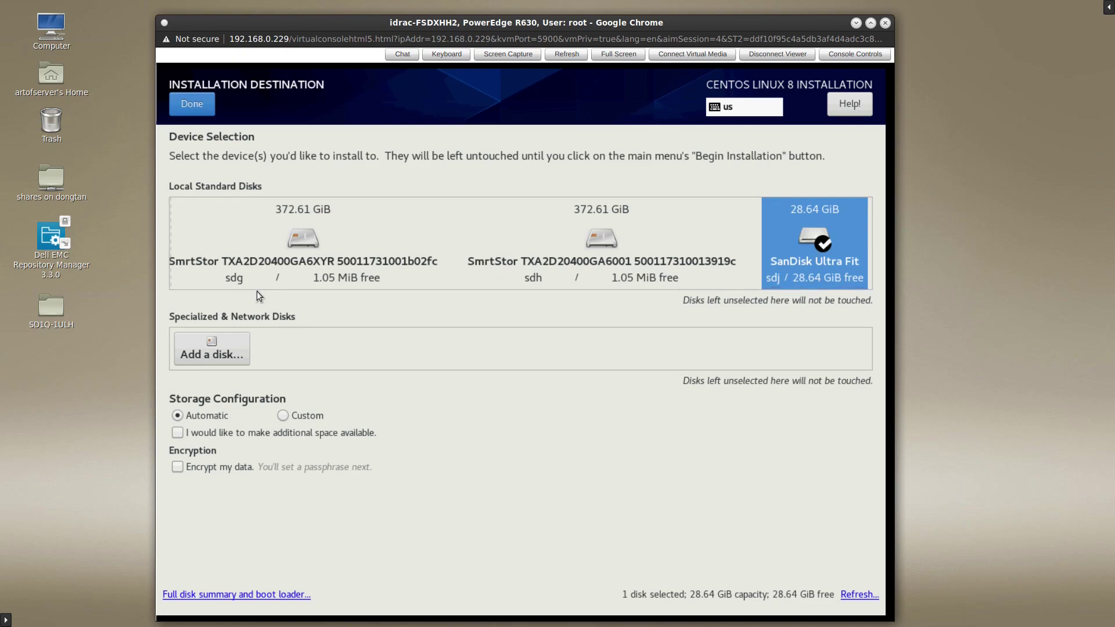
pyautogui.click(283, 414)
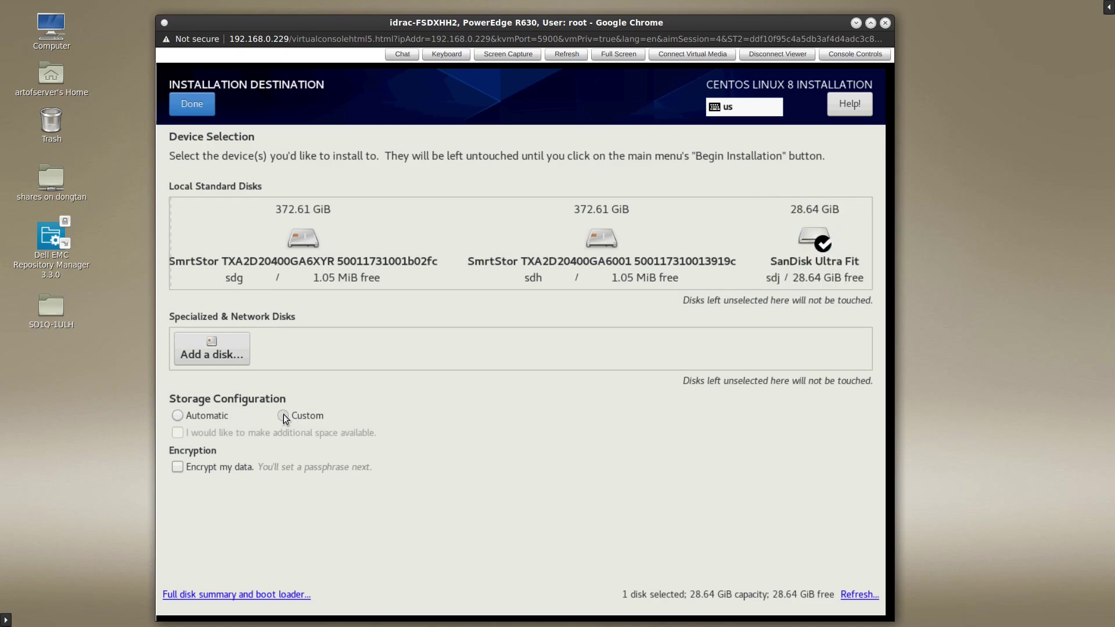
pyautogui.click(196, 107)
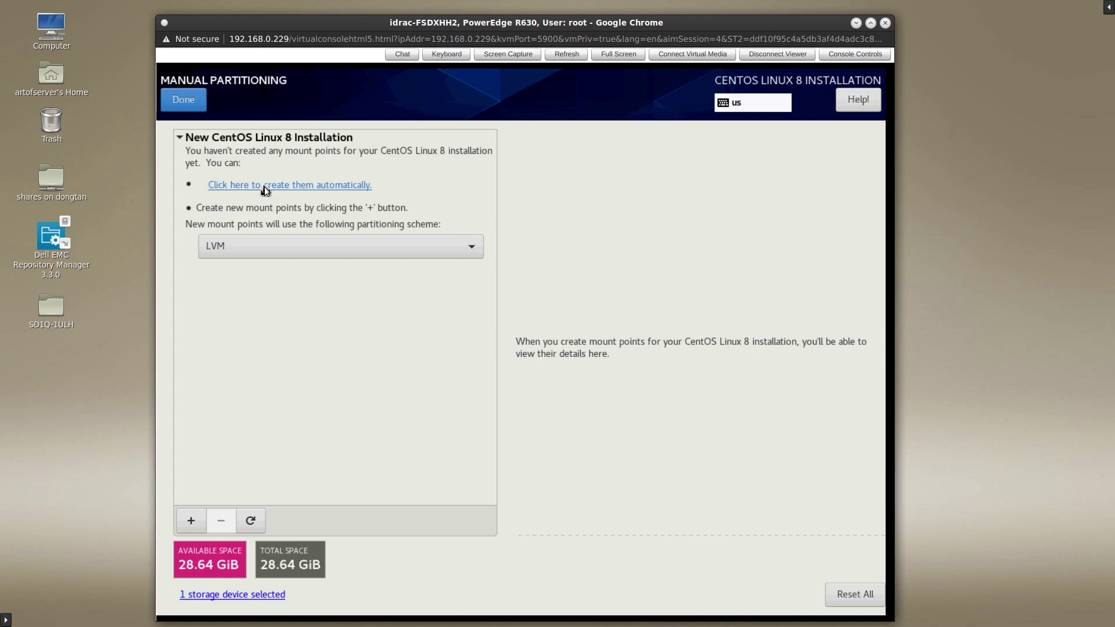
pyautogui.click(263, 186)
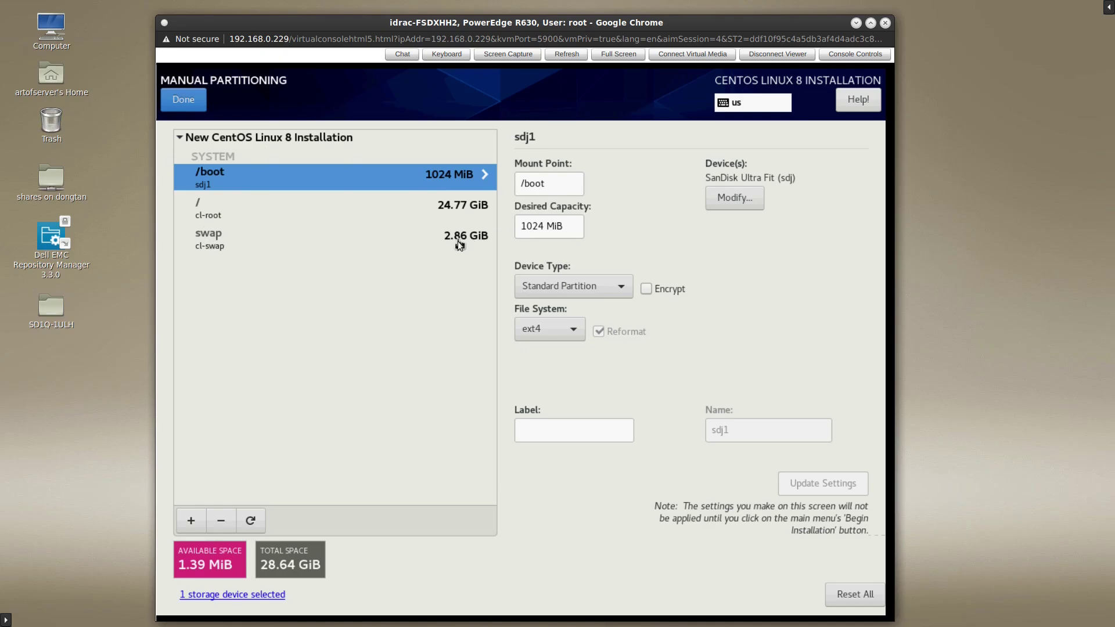
# - Delete the cl-swap volume, freeing 2.87 GiB
pyautogui.click(232, 240)
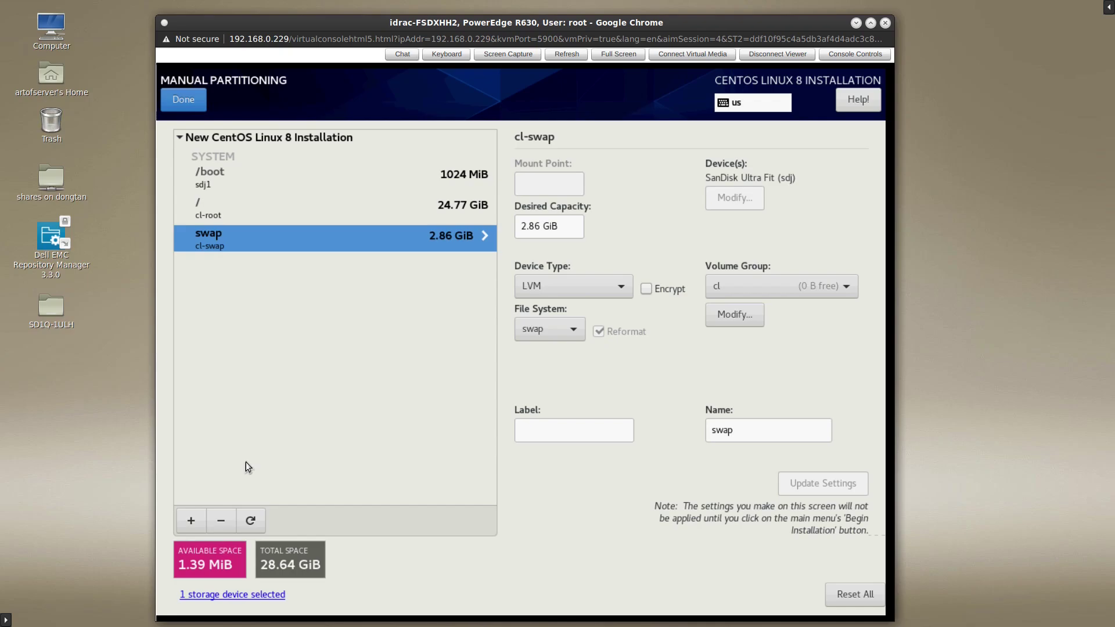
pyautogui.click(220, 520)
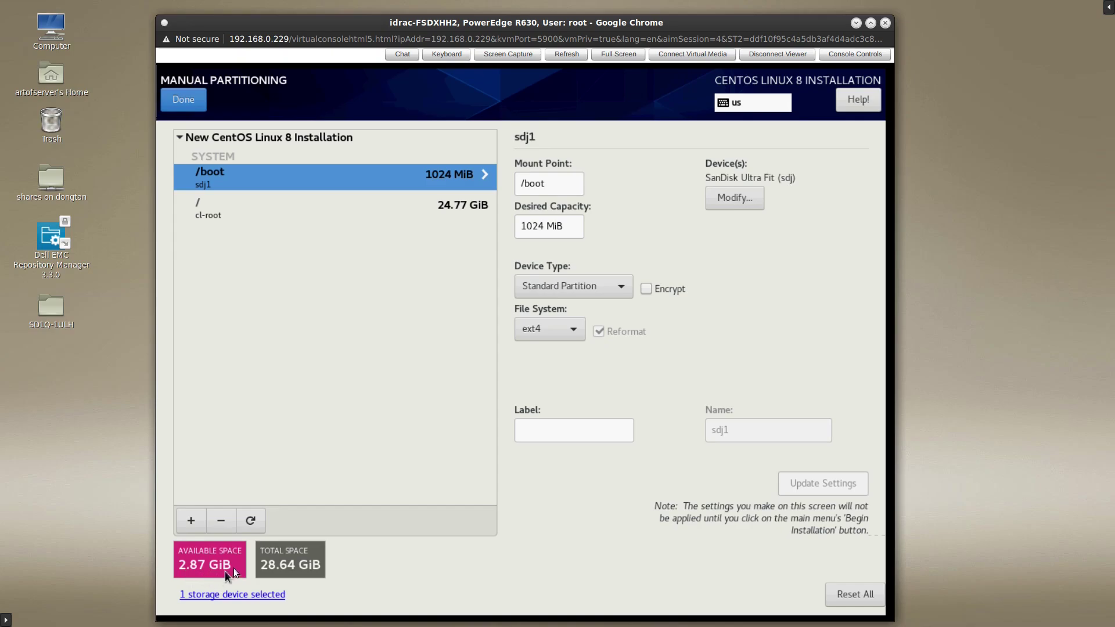
# - Enlarge the / (cl-root) volume's desired capacity to 27.64 GiB and update settings
pyautogui.click(267, 207)
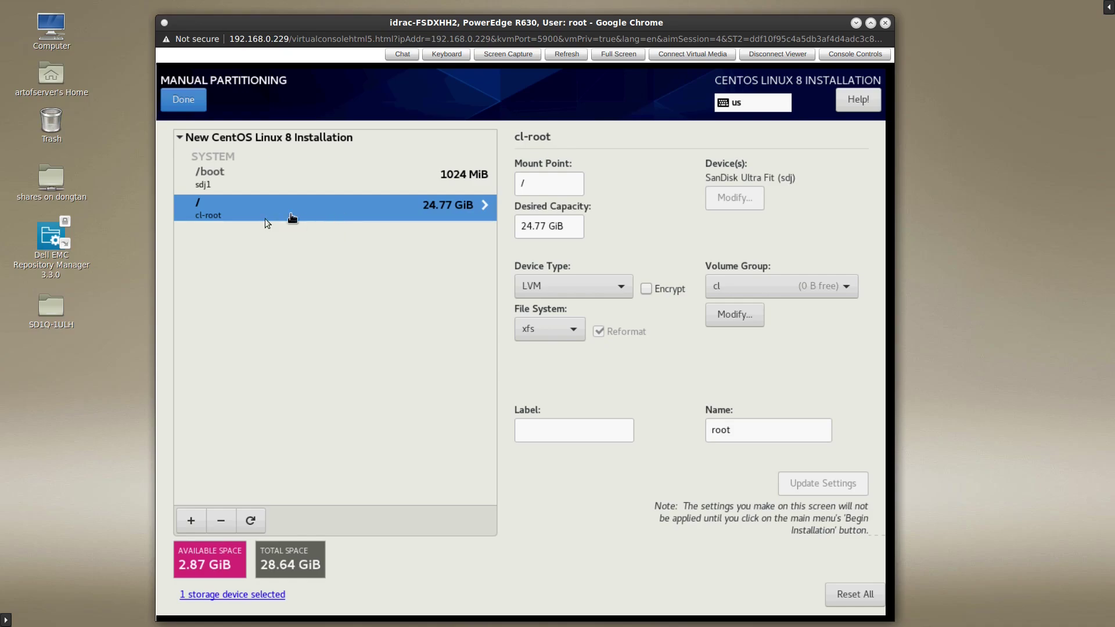
pyautogui.click(526, 227)
pyautogui.press('Delete')
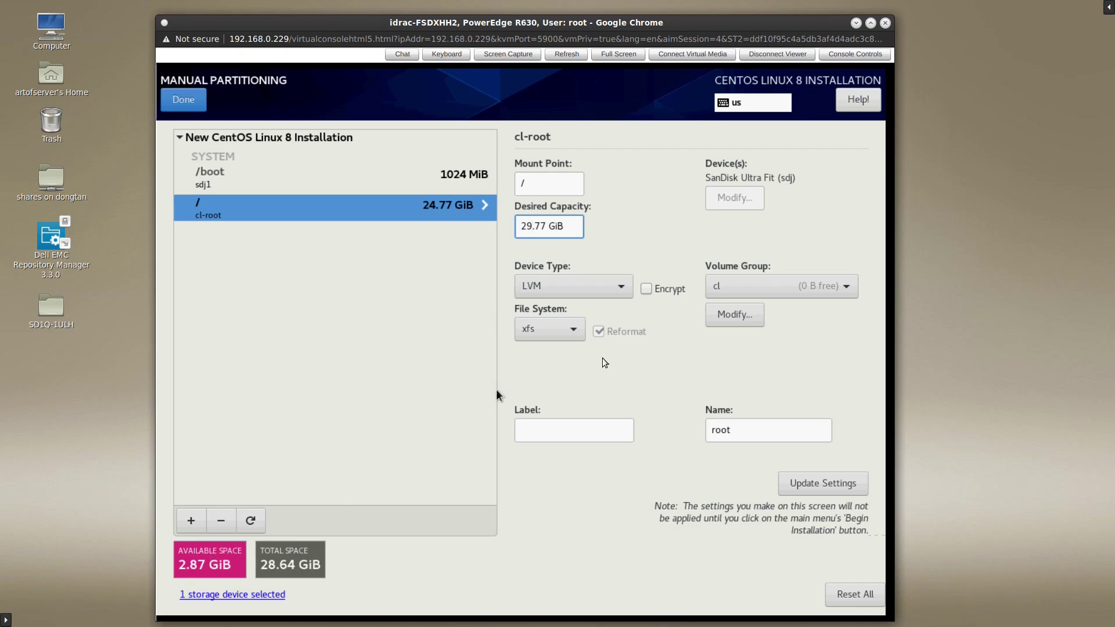
pyautogui.click(800, 485)
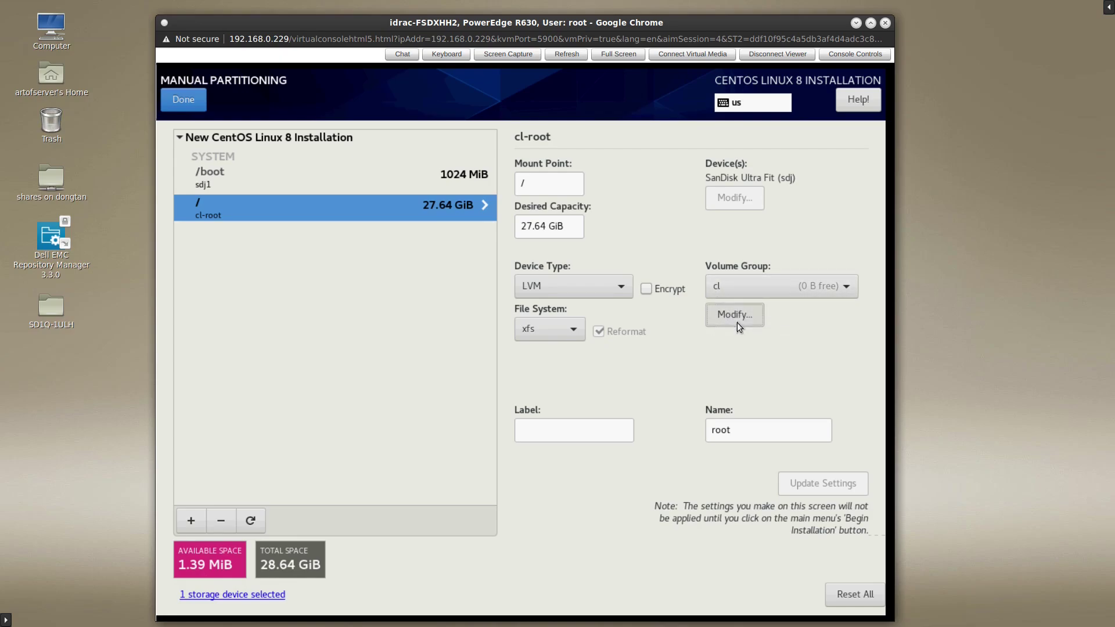
# - Rename the volume group from 'cl' to 'system'
pyautogui.click(735, 317)
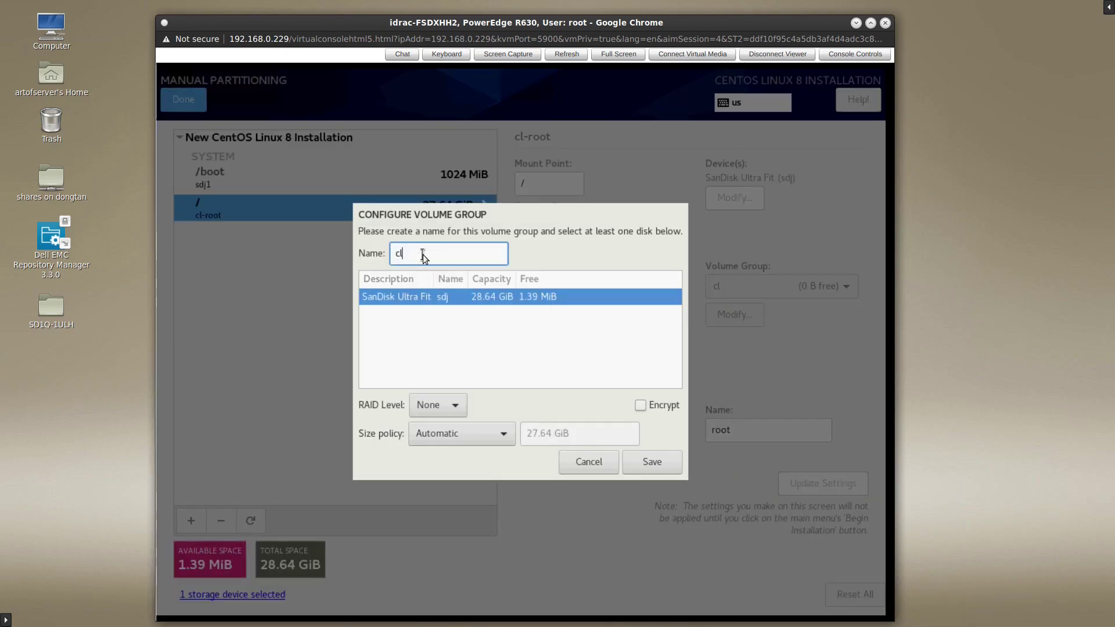
pyautogui.press('BackSpace')
pyautogui.press('BackSpace')
pyautogui.write('system')
pyautogui.click(643, 459)
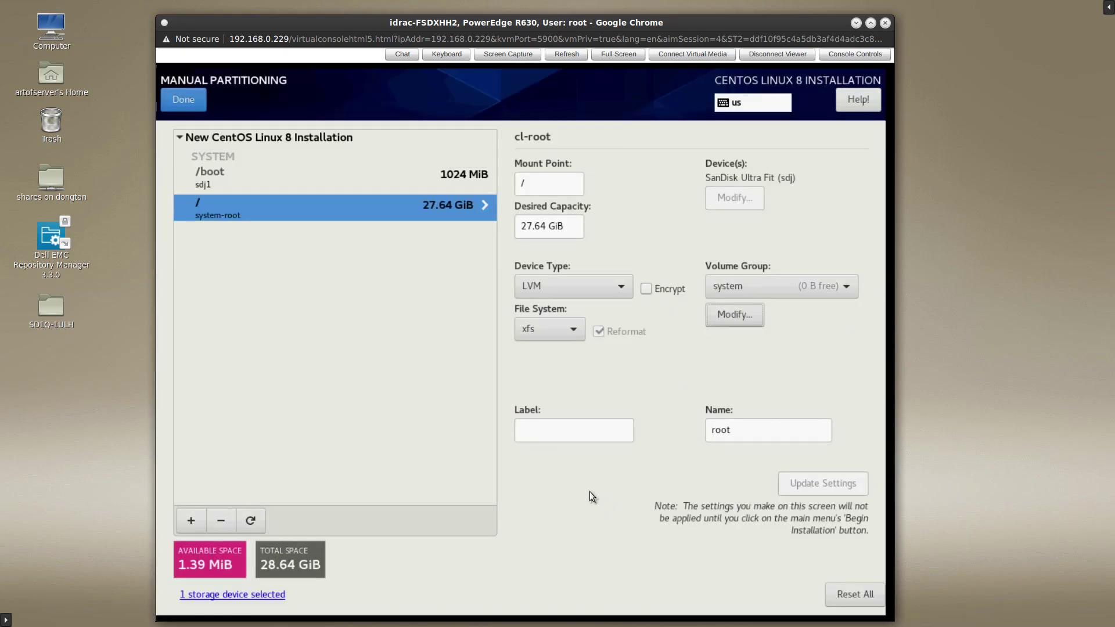
# - Finish manual partitioning and accept the storage warning to reach the Summary of Changes
pyautogui.click(196, 103)
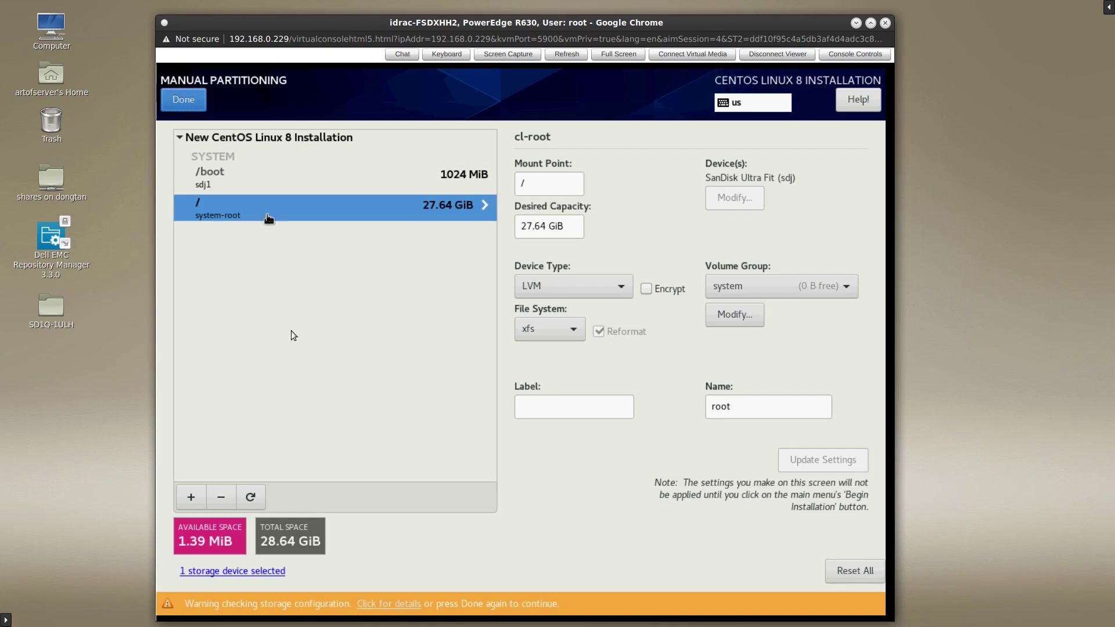
pyautogui.click(180, 97)
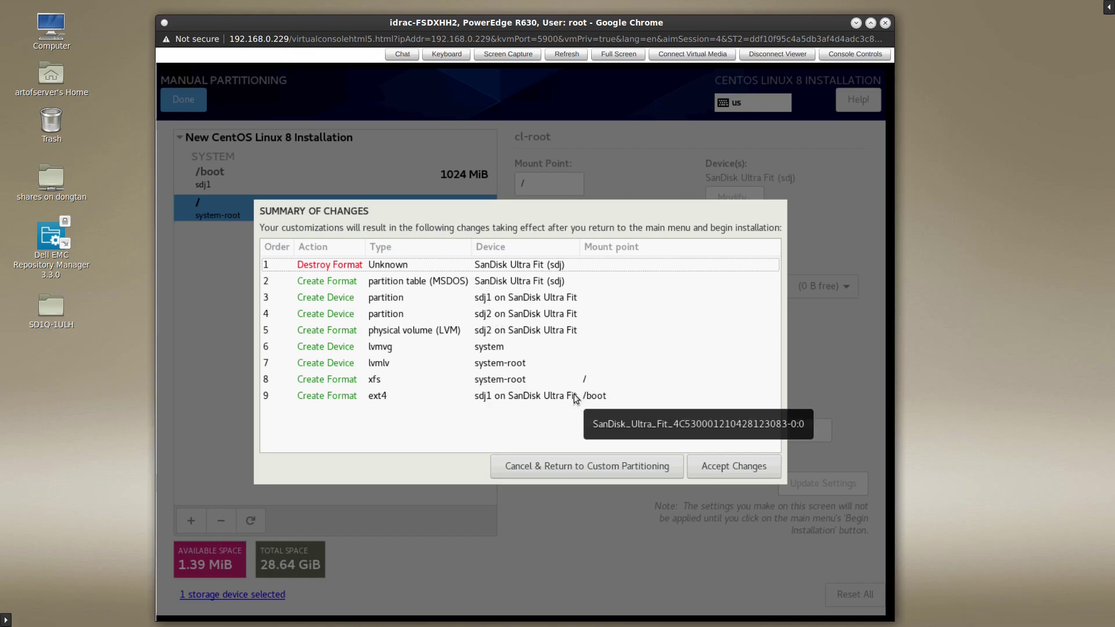
# - Accept the summarized storage changes for the USB install disk
pyautogui.click(741, 471)
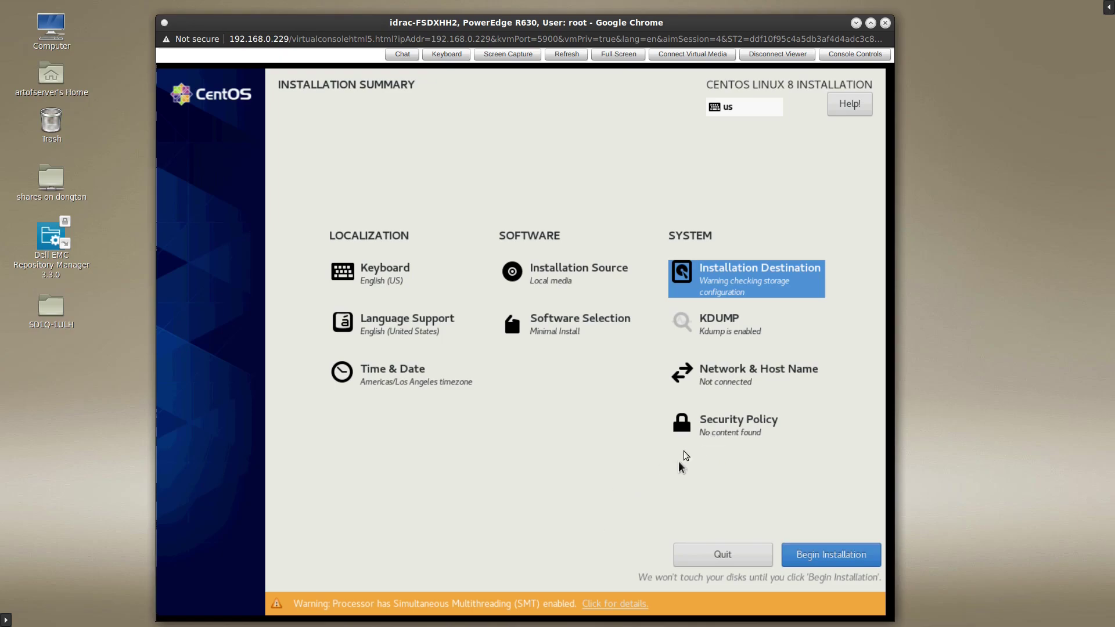
# - Begin the CentOS installation and set a confirmed root password
pyautogui.click(825, 557)
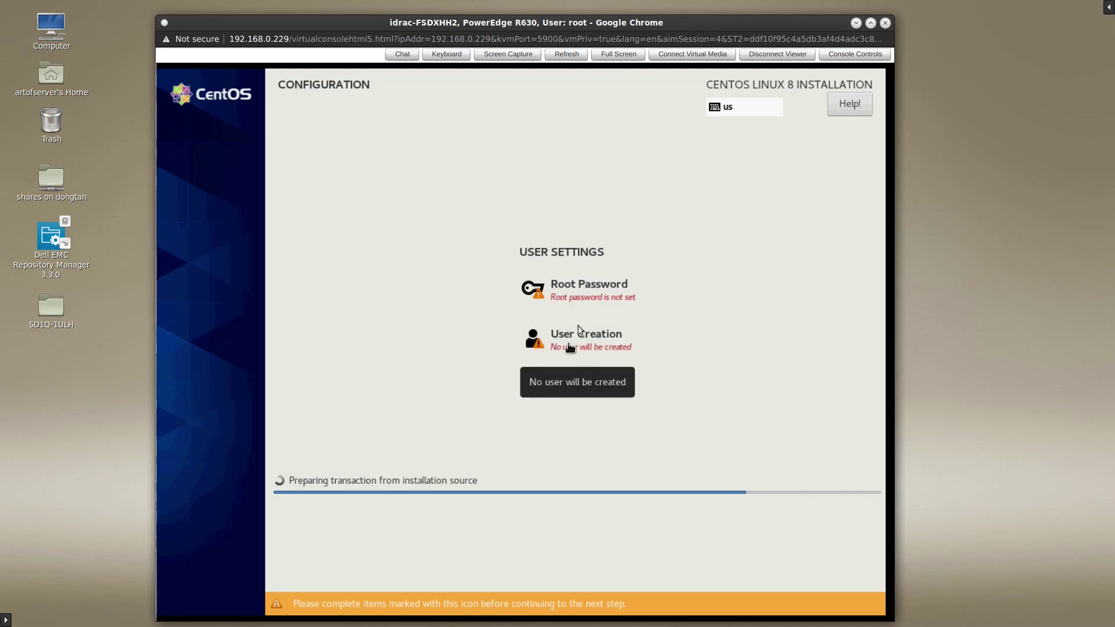
pyautogui.click(568, 288)
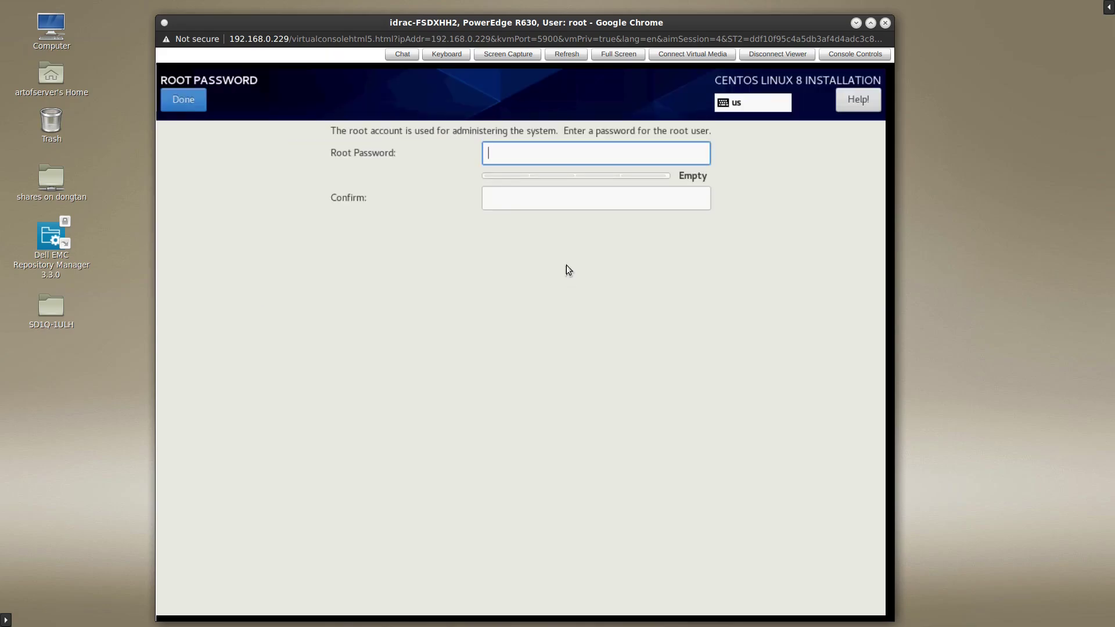
pyautogui.write('●●●●●●●●●●●')
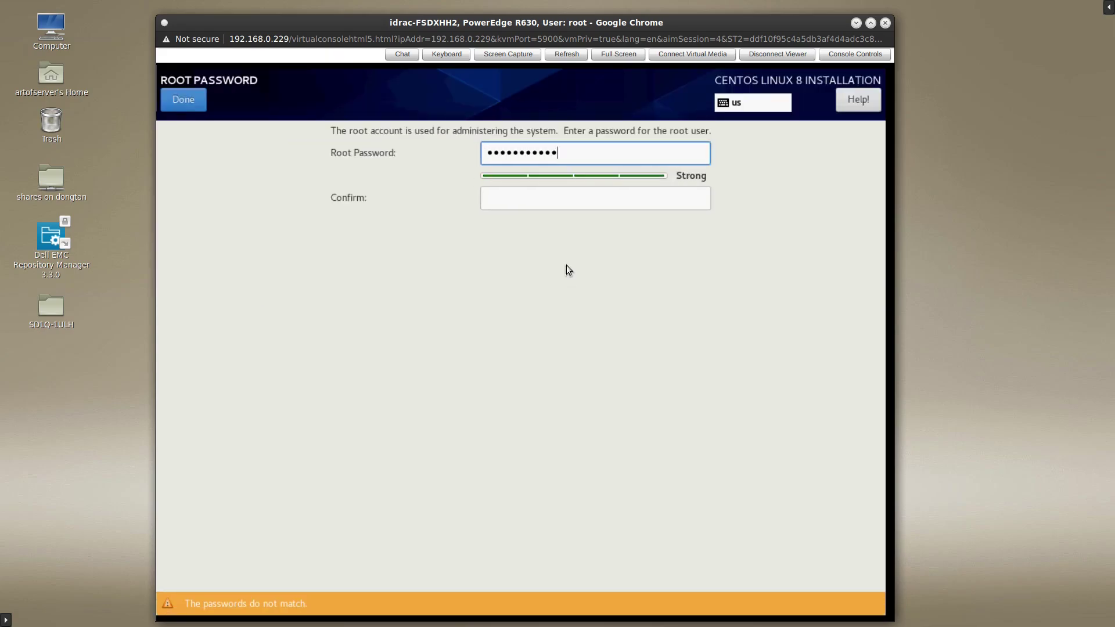
pyautogui.press('Tab')
pyautogui.write('●●●●●●●●●●●')
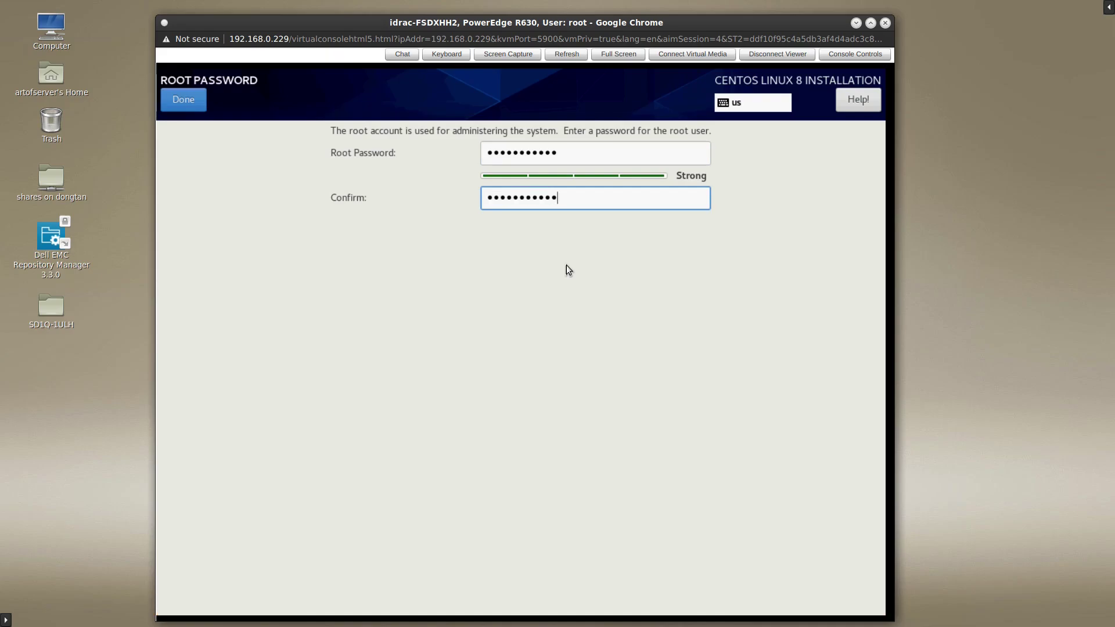
pyautogui.click(182, 102)
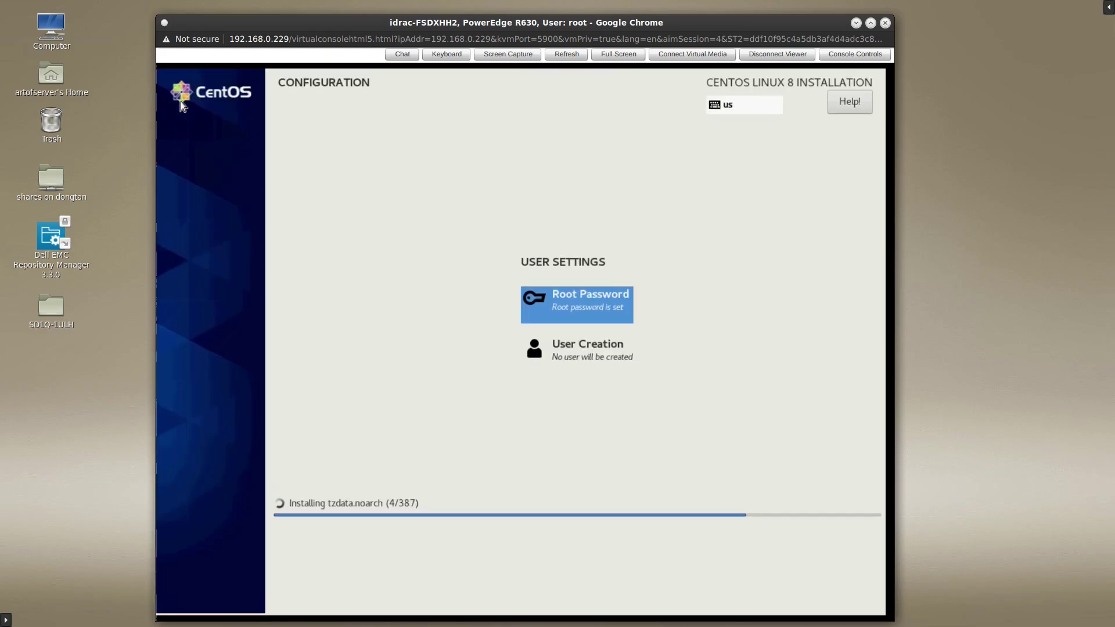
# - Enter the new user's full name and user name on the Create User page
pyautogui.click(581, 360)
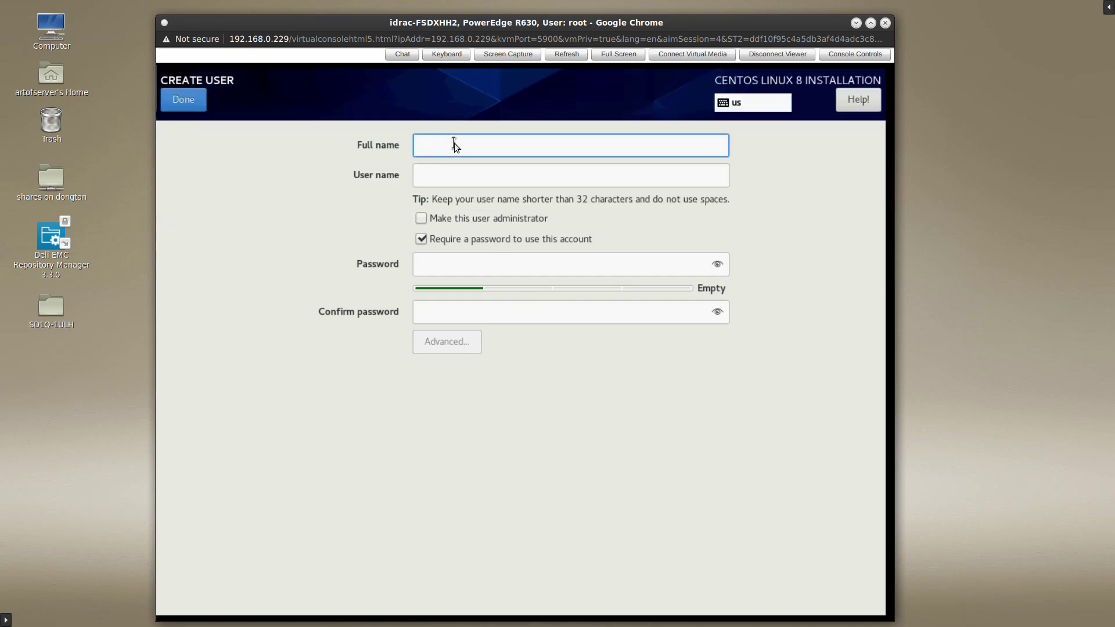
pyautogui.write('Art of')
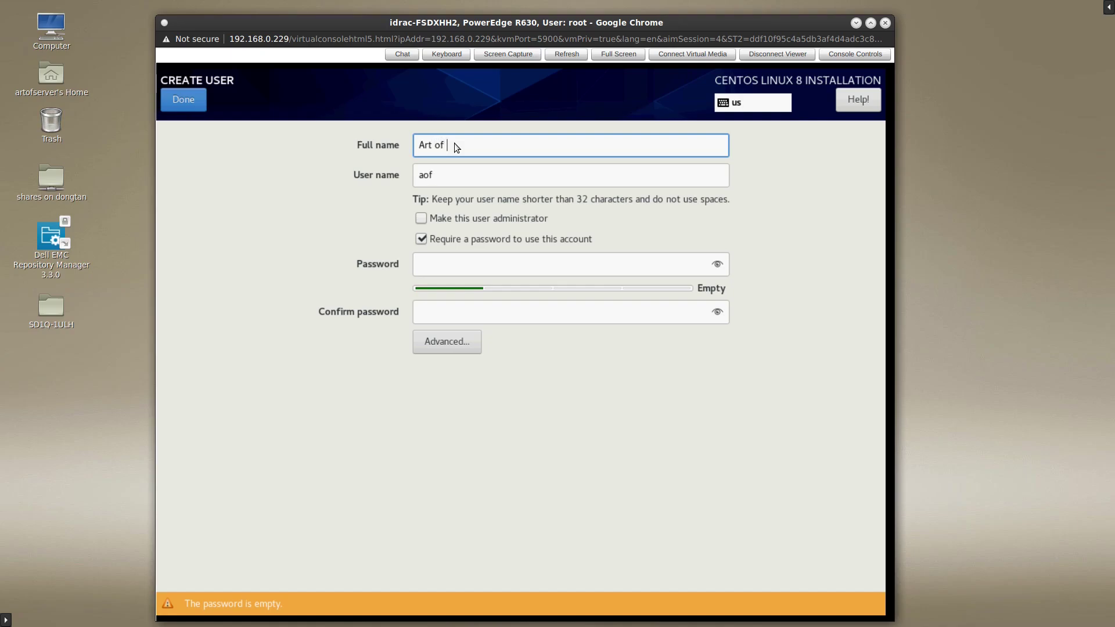
pyautogui.write(' Server')
pyautogui.press('Tab')
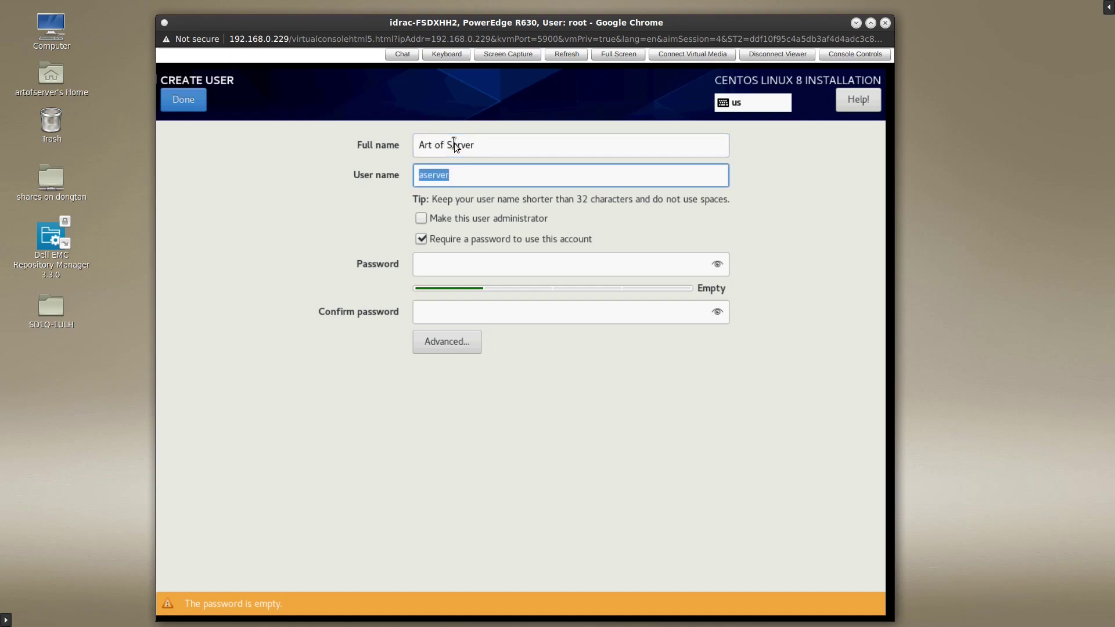
pyautogui.write('artofserver')
pyautogui.press('Tab')
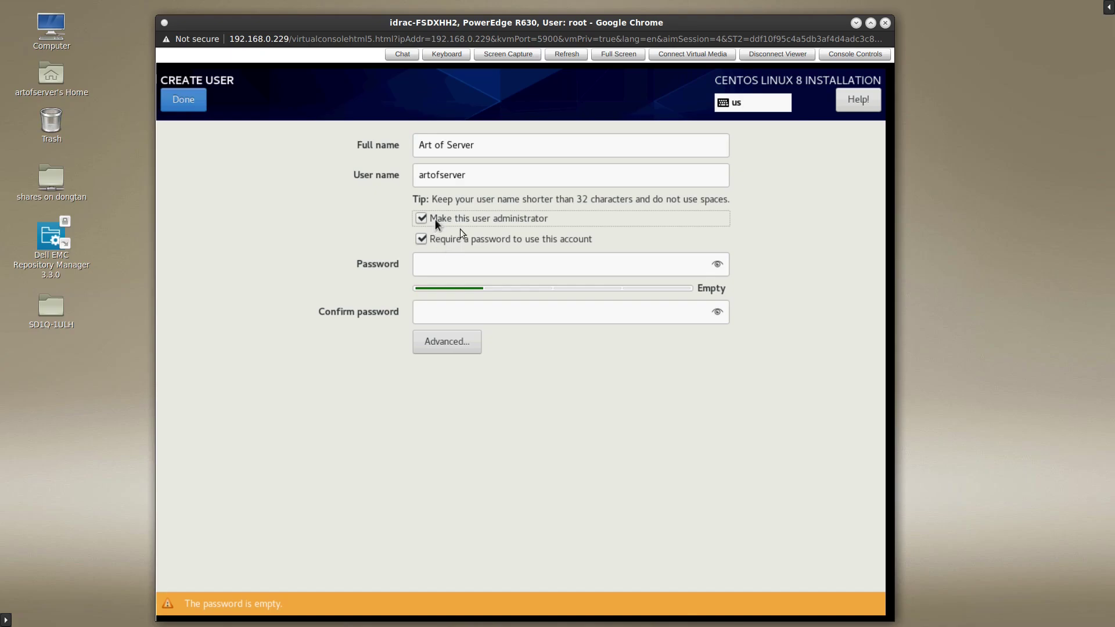
# - Give the user a confirmed password and save it despite the weak-password warning
pyautogui.click(479, 265)
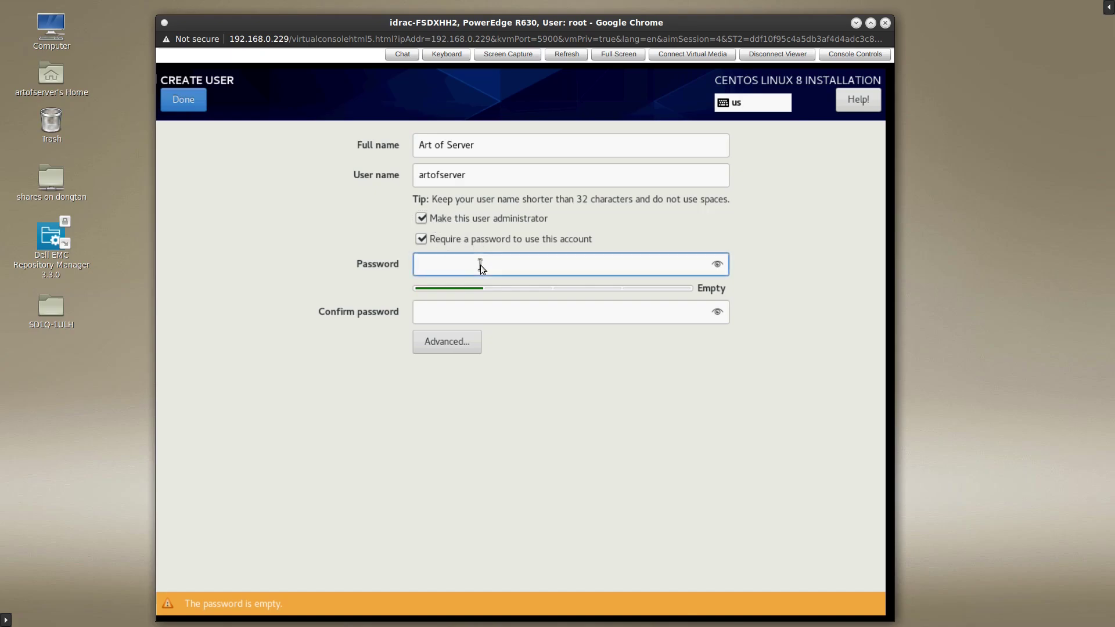
pyautogui.write('********')
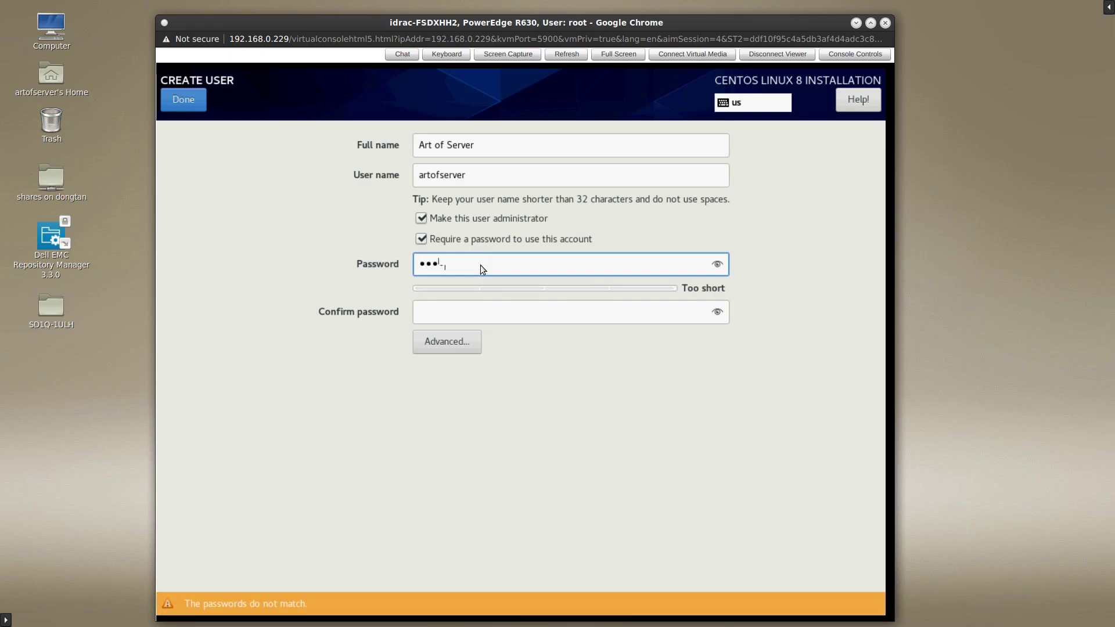
pyautogui.write('***')
pyautogui.press('Tab')
pyautogui.write('***********')
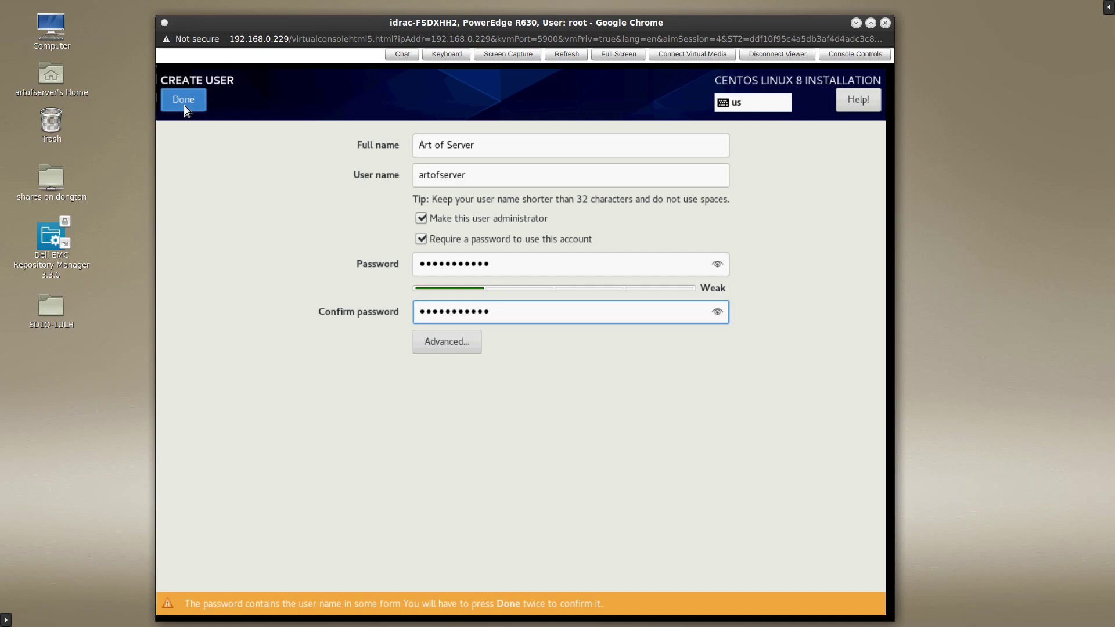
pyautogui.click(184, 106)
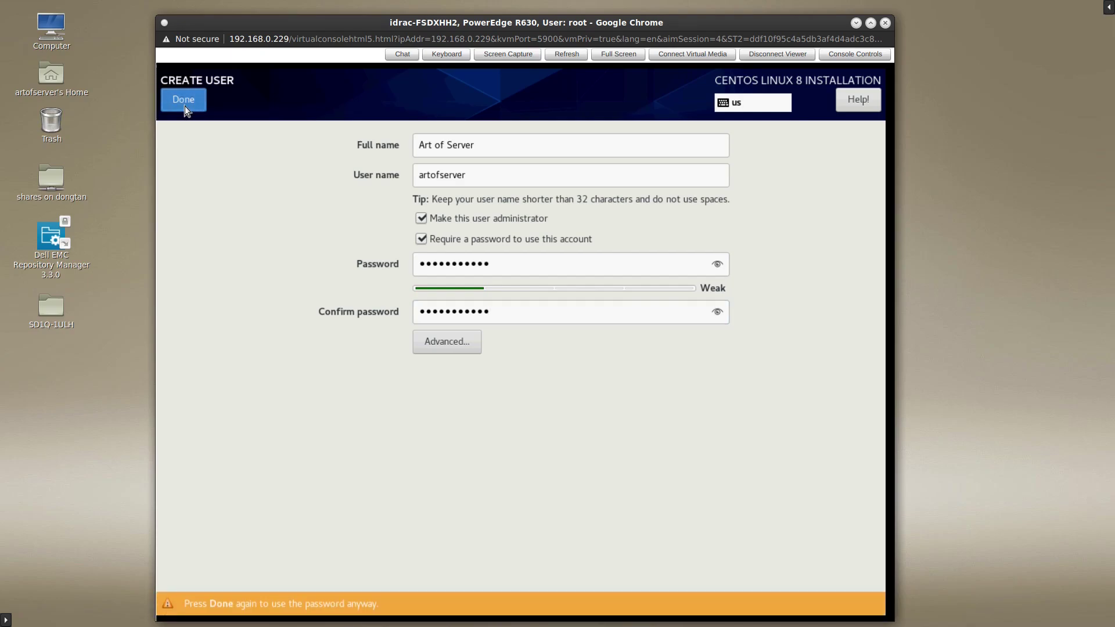
pyautogui.click(185, 105)
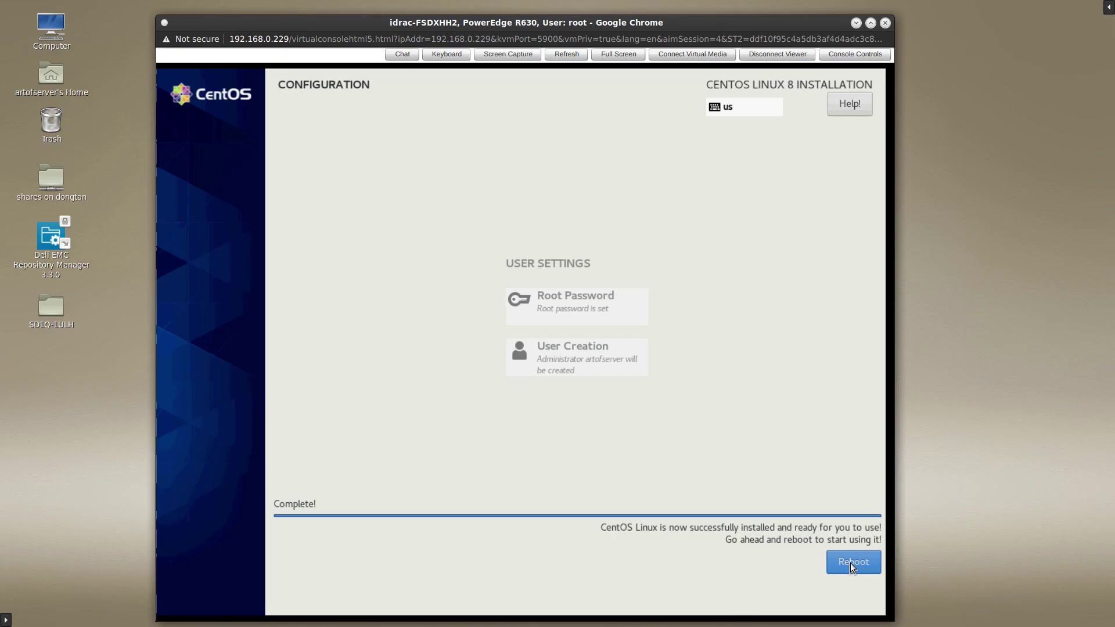
pyautogui.click(850, 563)
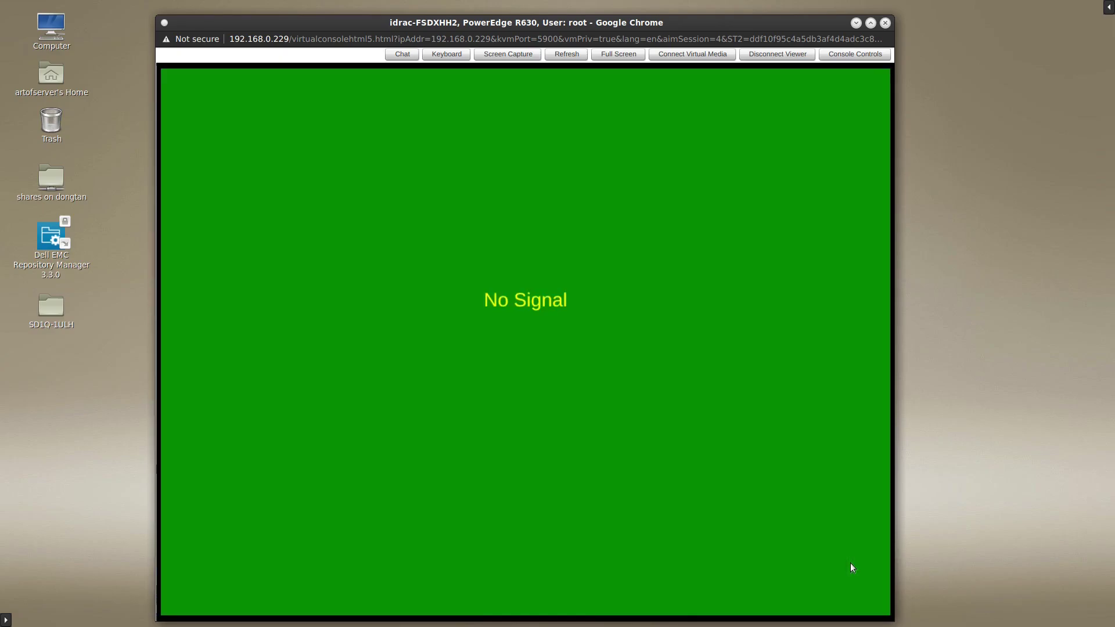